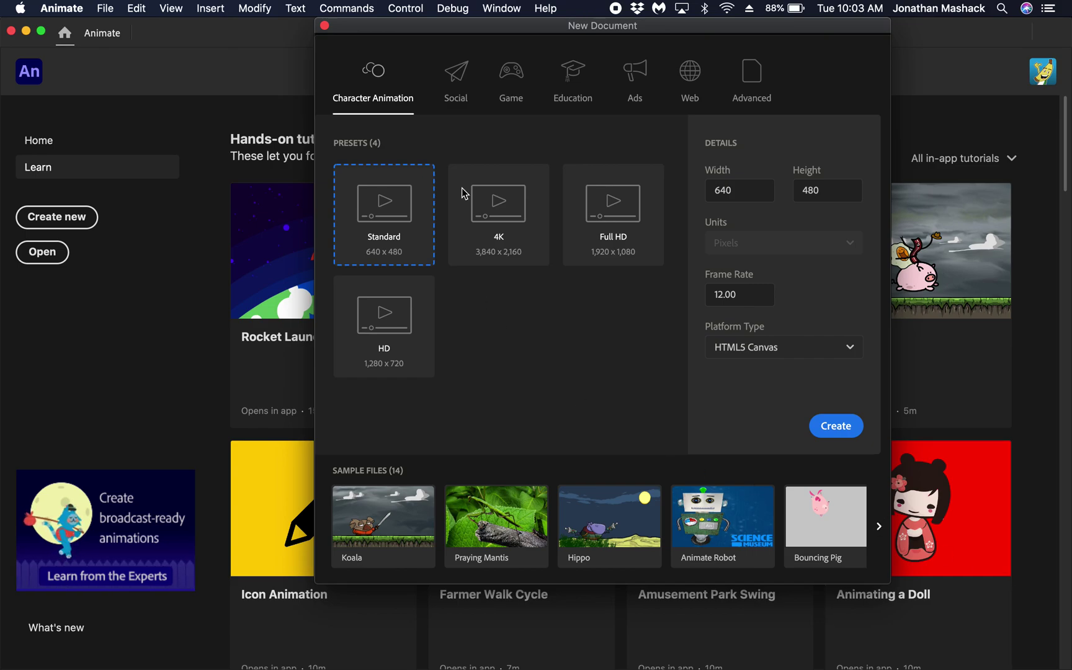
left_click(323, 25)
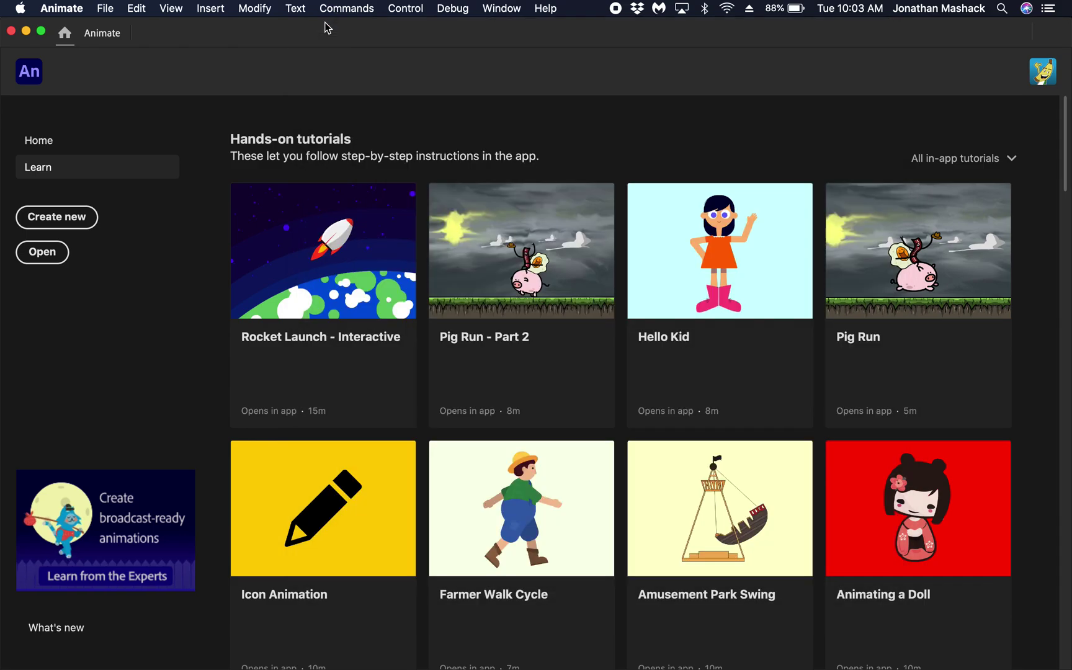
left_click(105, 8)
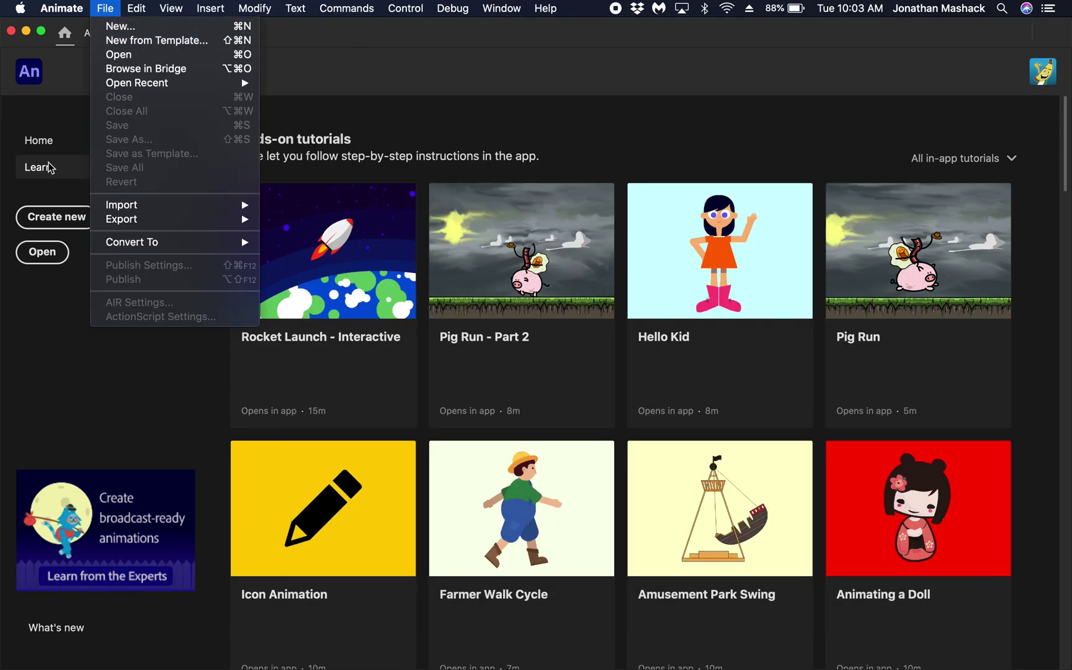
left_click(60, 109)
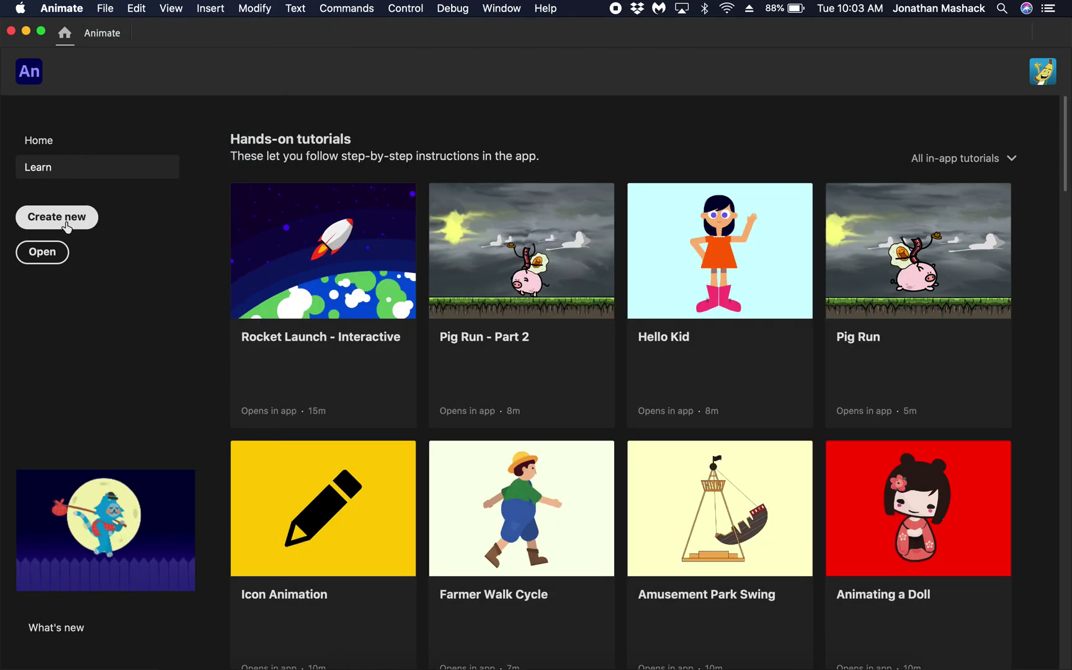
- Create a Standard 640 x 480 character animation document for HTML5 Canvas at 12 fps
left_click(105, 9)
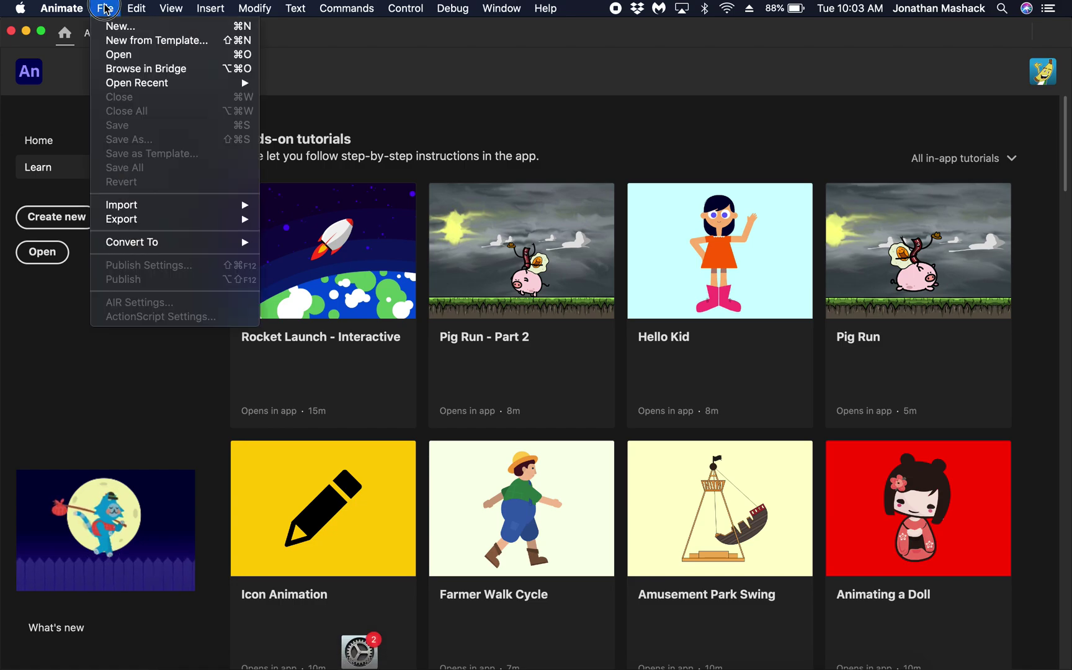
left_click(126, 27)
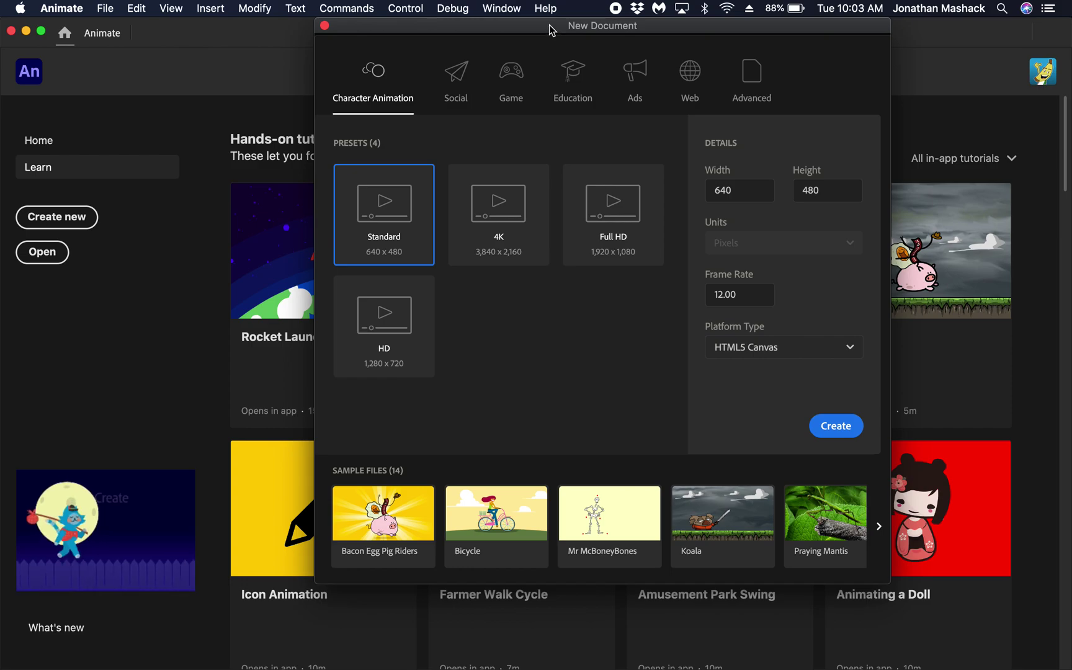
left_click_drag(550, 30, 484, 85)
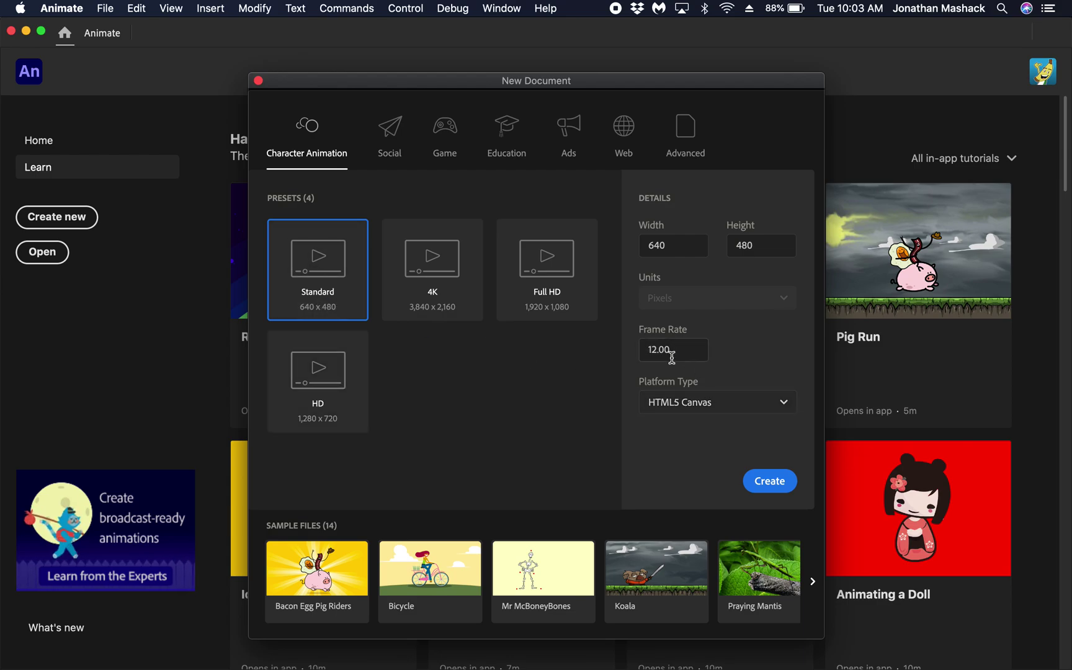
left_click(653, 348)
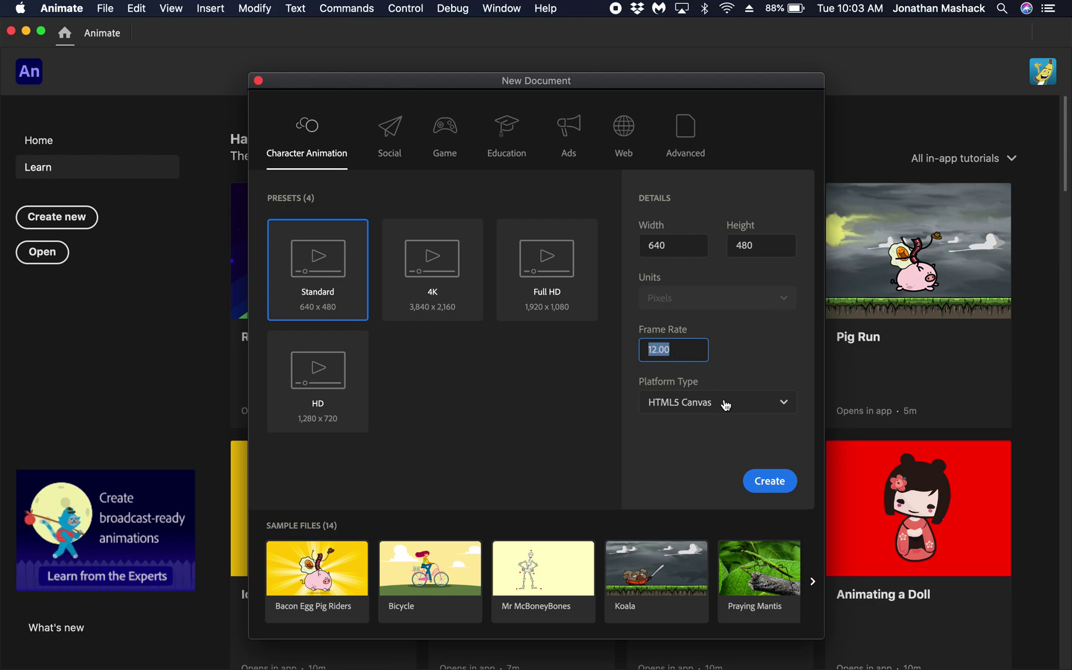
left_click(771, 483)
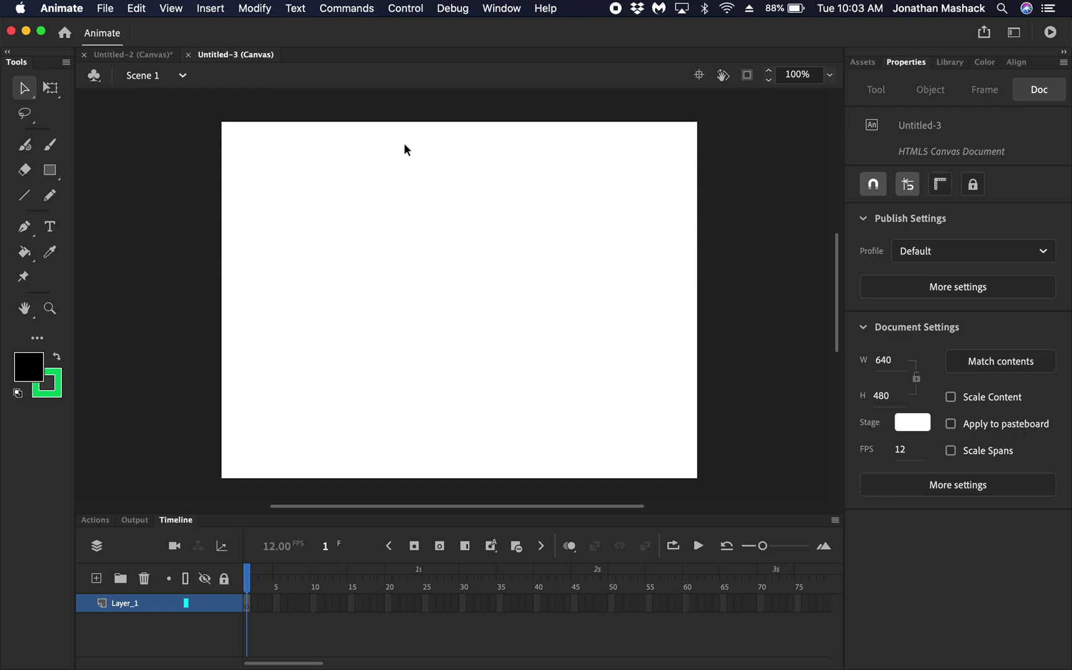
- In the Untitled-2 document, lock the TEXT layer and try to select the STROKE label
left_click(122, 56)
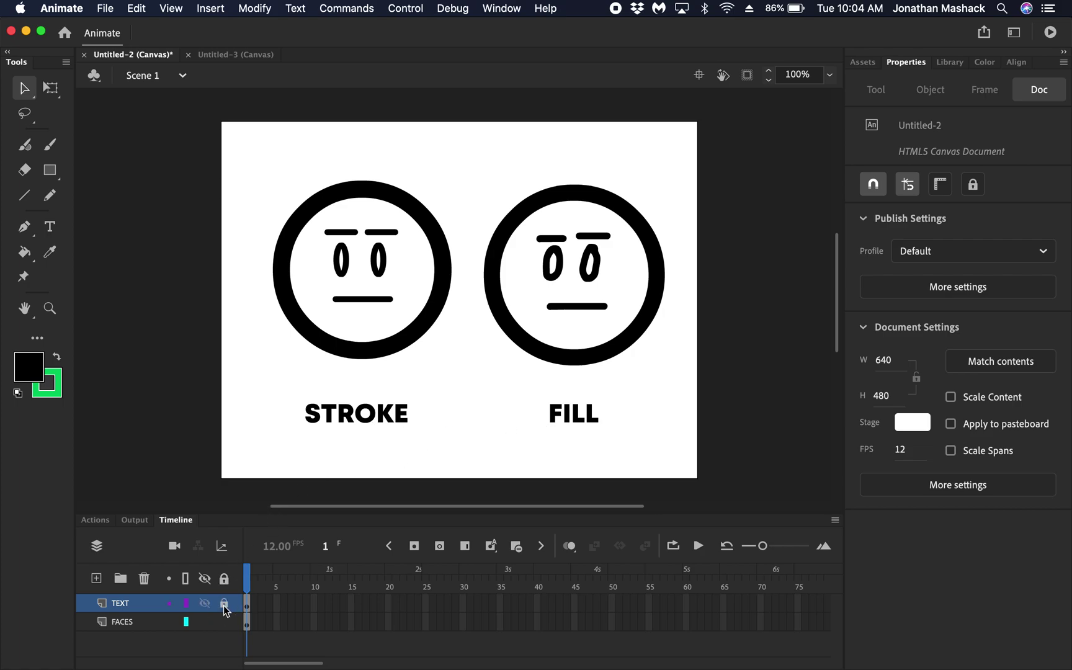
left_click(225, 604)
left_click_drag(349, 417, 376, 458)
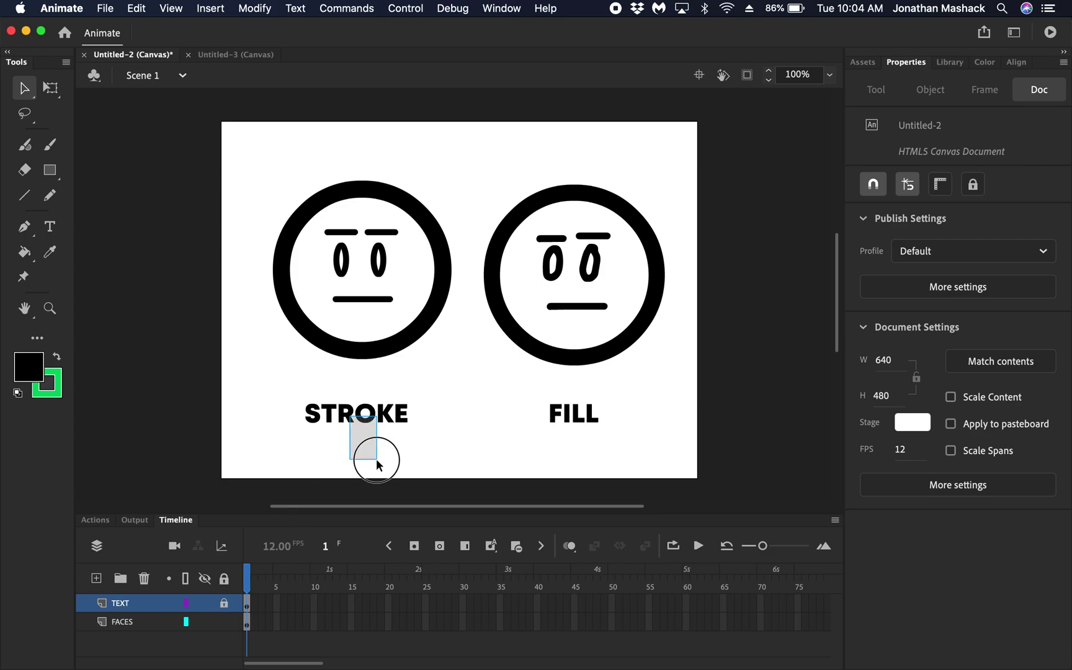
left_click(379, 395)
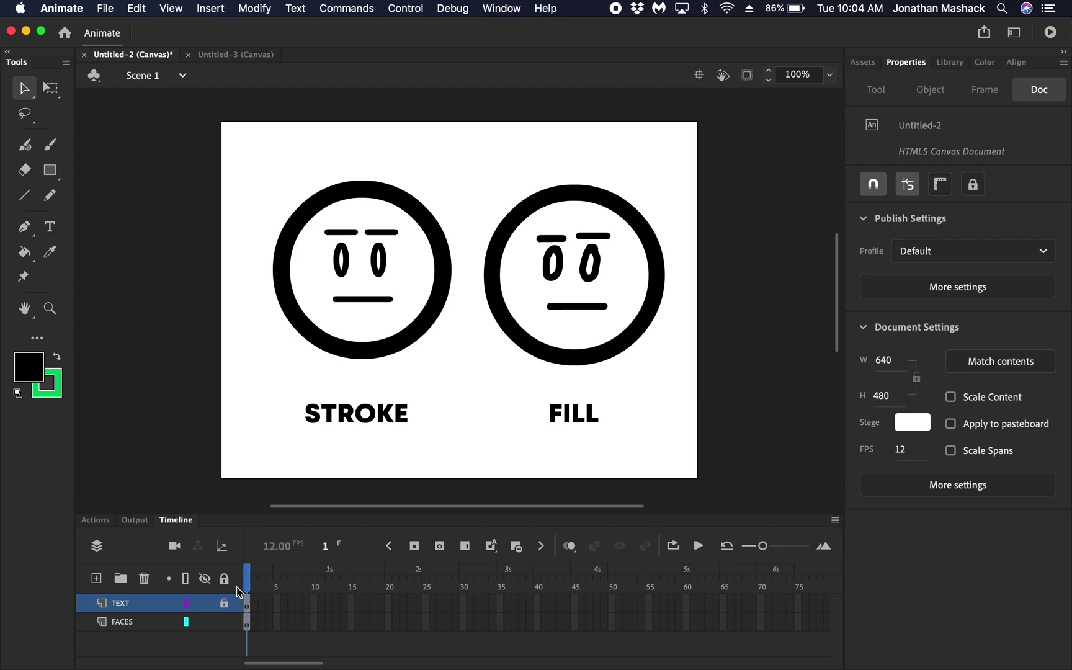
- Temporarily unlock the TEXT layer, try moving the STROKE label, undo the move and relock the layer
left_click(224, 603)
double_click(344, 411)
left_click(403, 404)
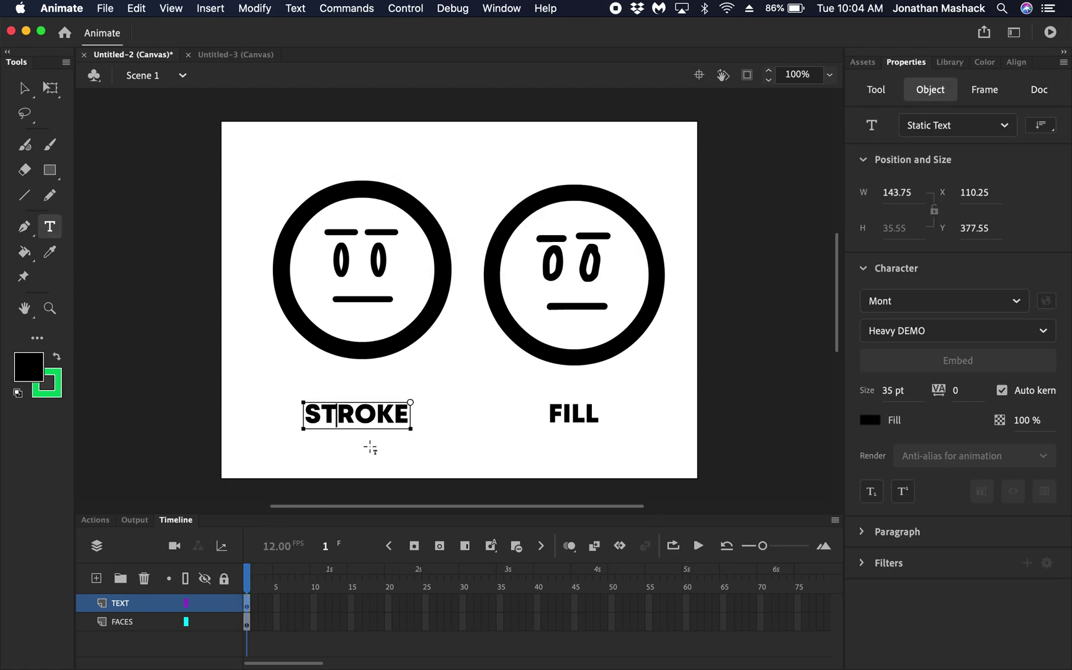
left_click(25, 91)
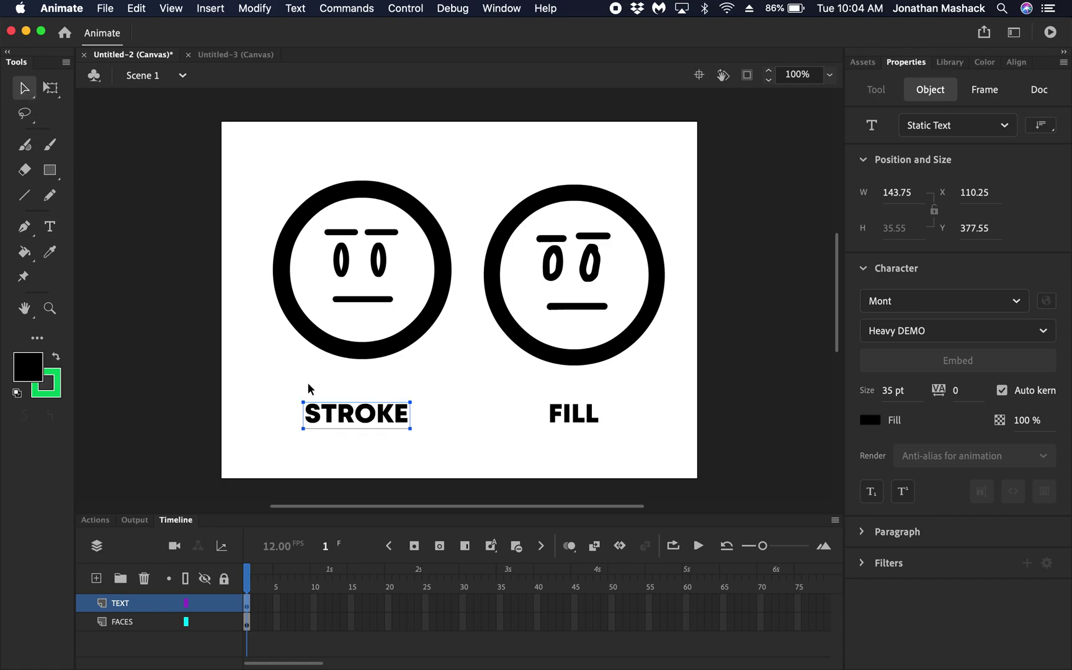
left_click_drag(348, 424, 386, 397)
key("super+z")
left_click(225, 604)
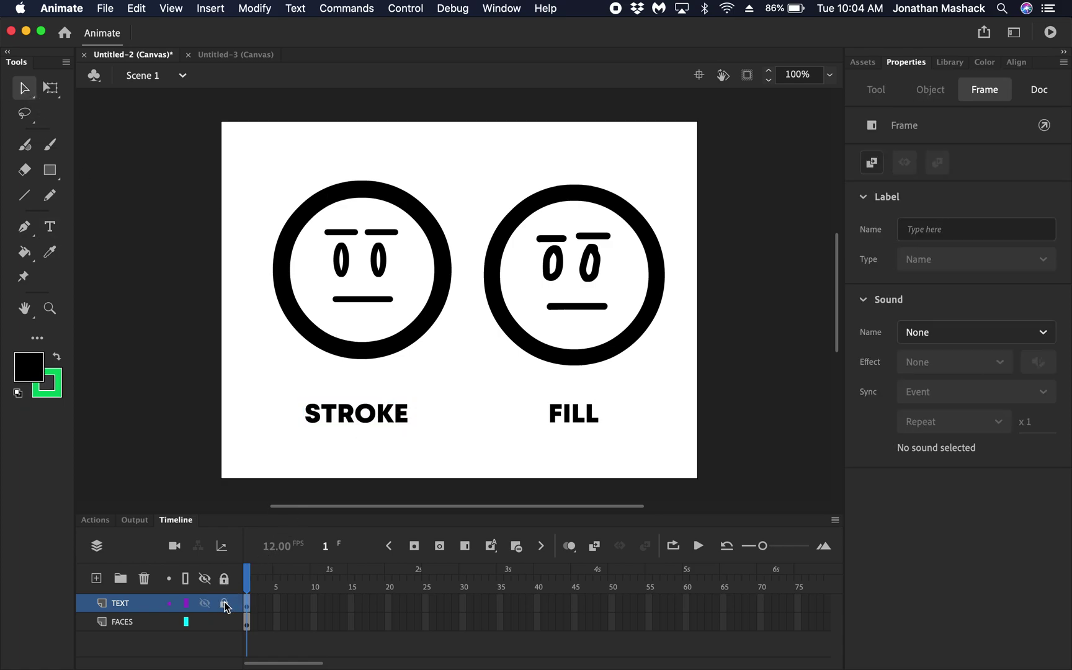
left_click(225, 605)
- Hide and show the TEXT layer again, and switch its outline display on and off
left_click(205, 609)
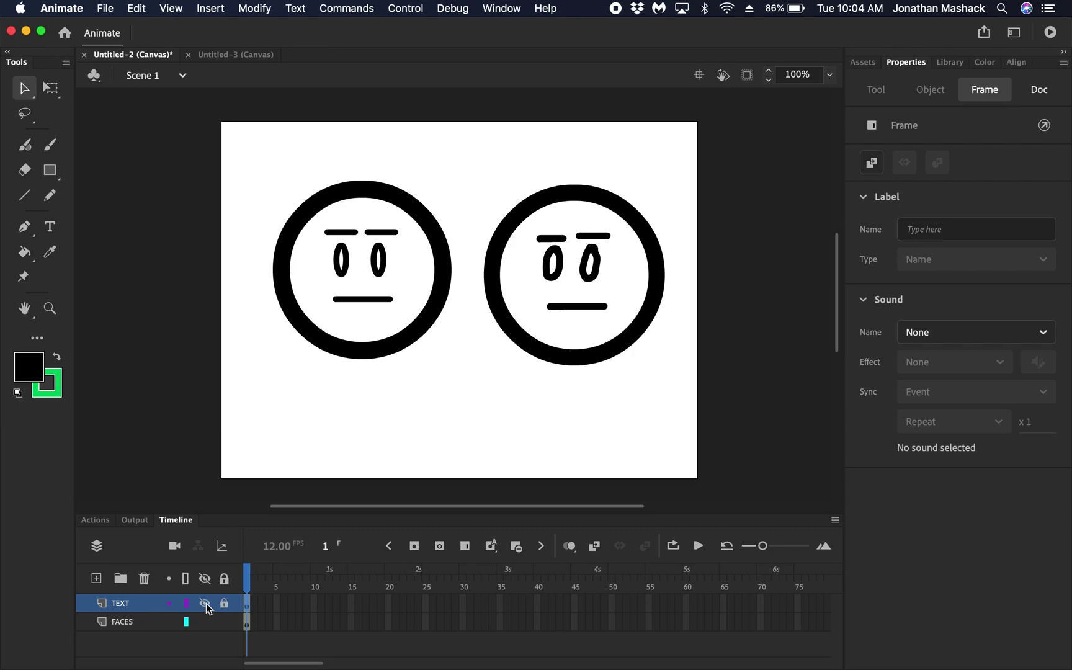
left_click(205, 604)
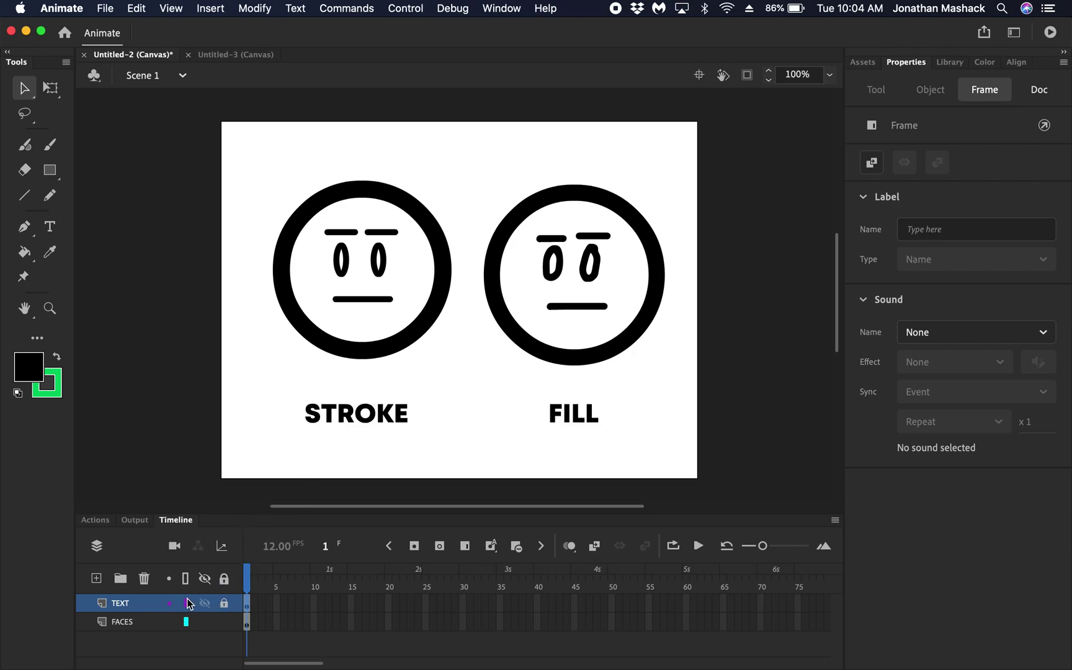
left_click(188, 604)
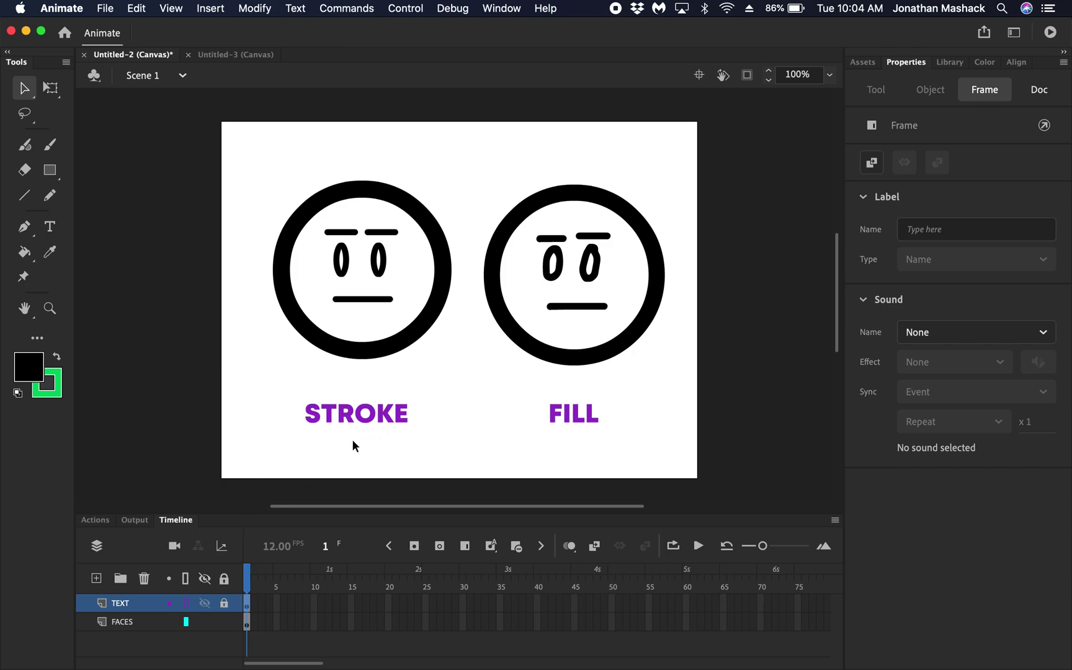
left_click(187, 604)
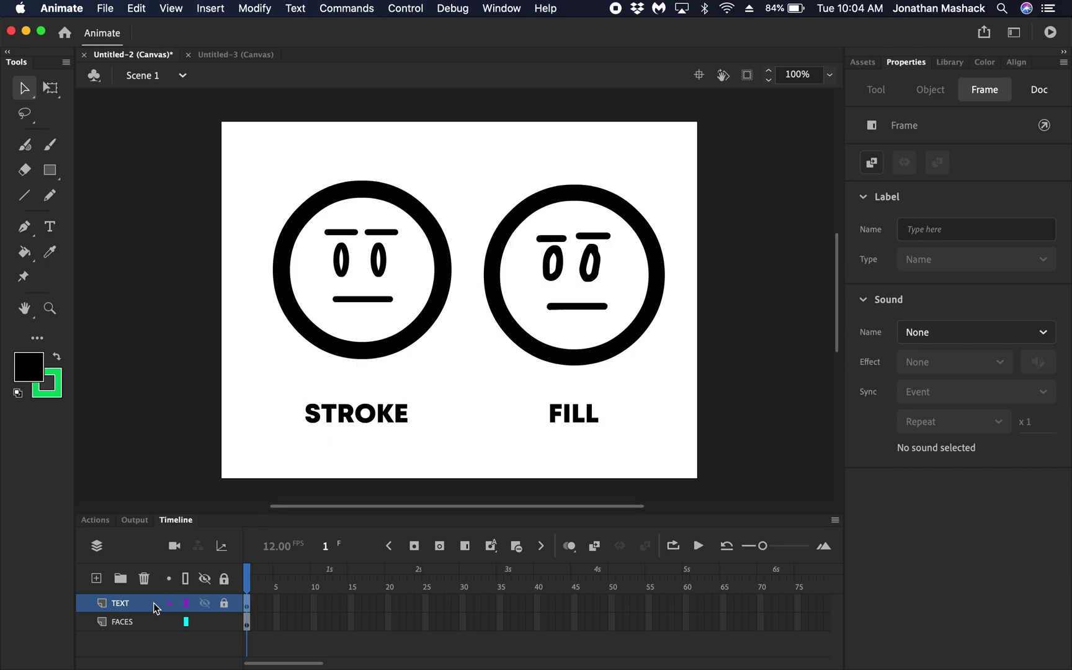
- Make the FACES layer active and deselect all of its artwork
left_click(137, 623)
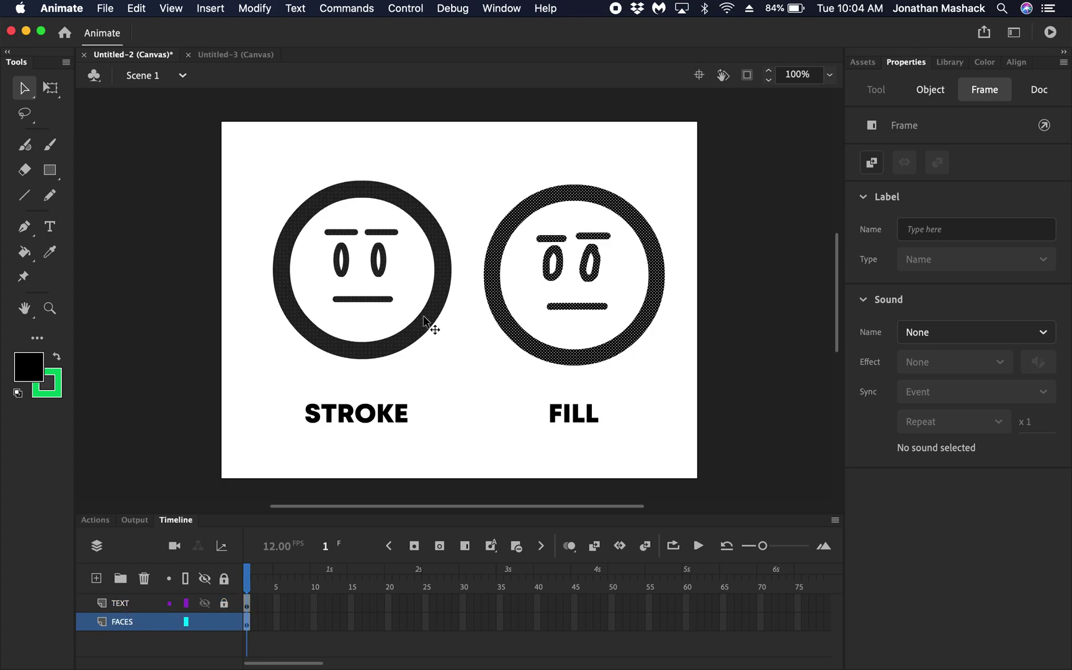
left_click(436, 390)
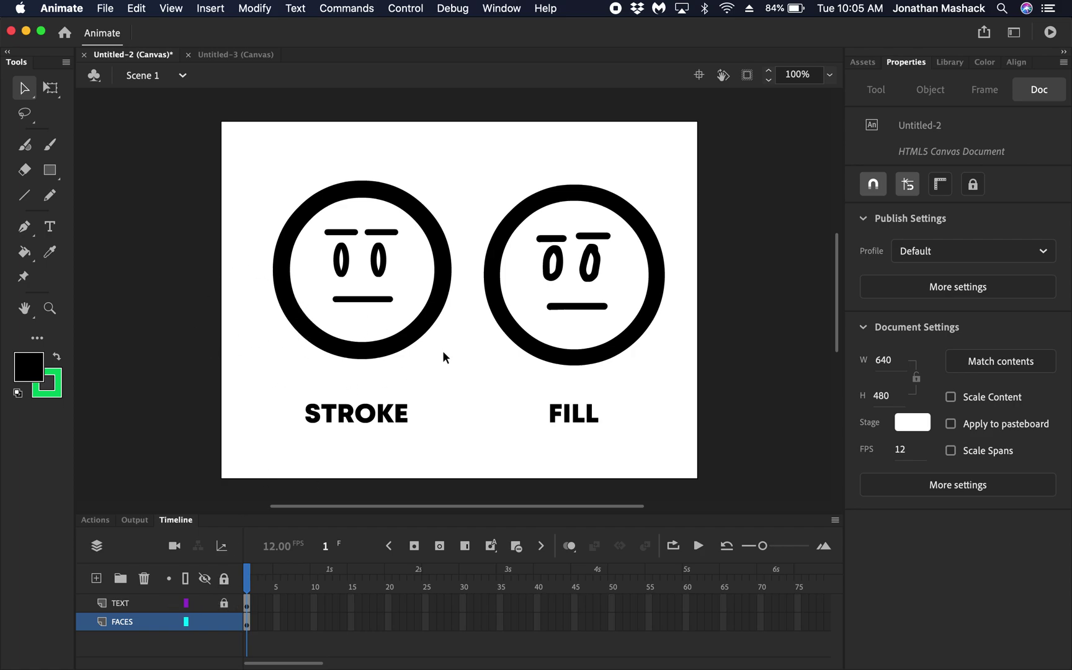
left_click(256, 620)
left_click_drag(264, 627, 286, 627)
key("super+z")
left_click(270, 446)
- Draw a black Classic Brush squiggle above the FILL face and a green Pencil squiggle above the STROKE face
left_click(53, 145)
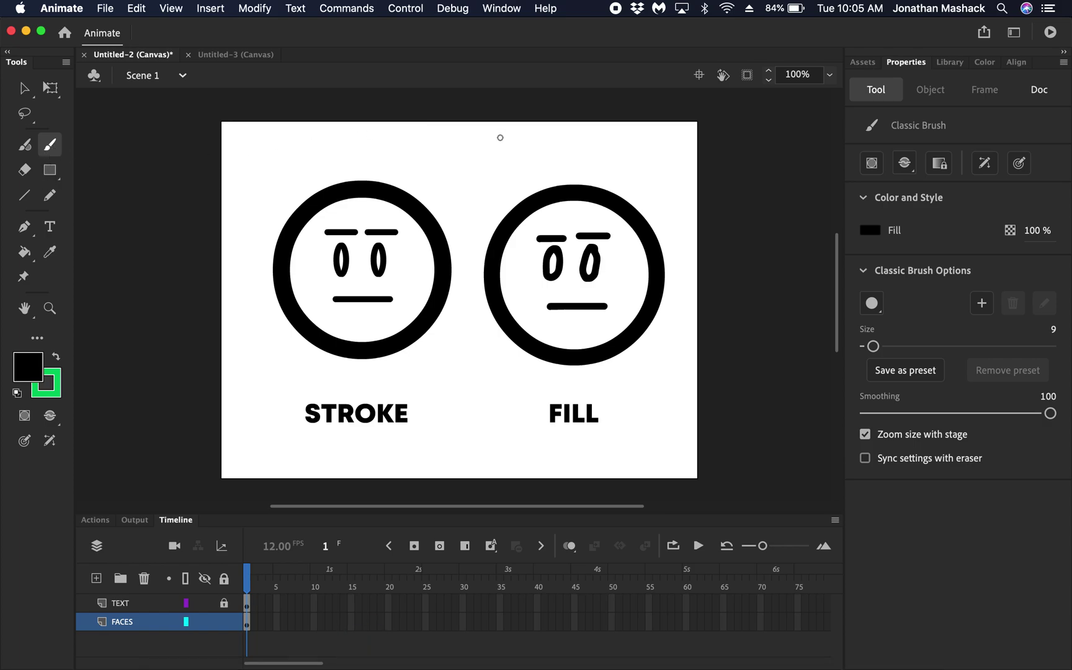
left_click_drag(534, 166, 631, 157)
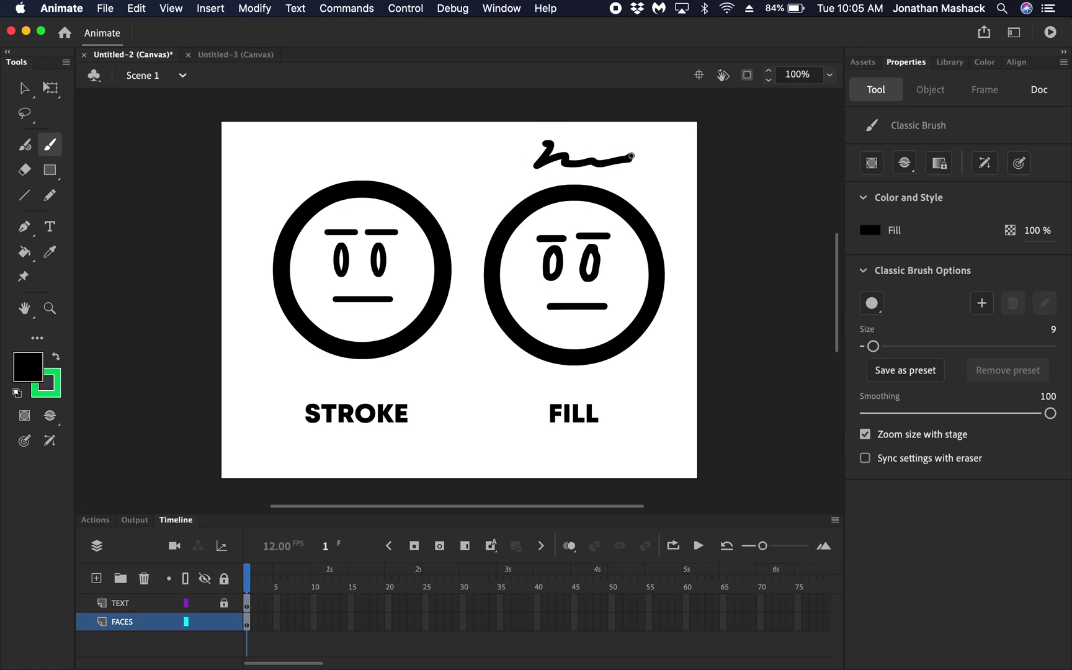
left_click(50, 197)
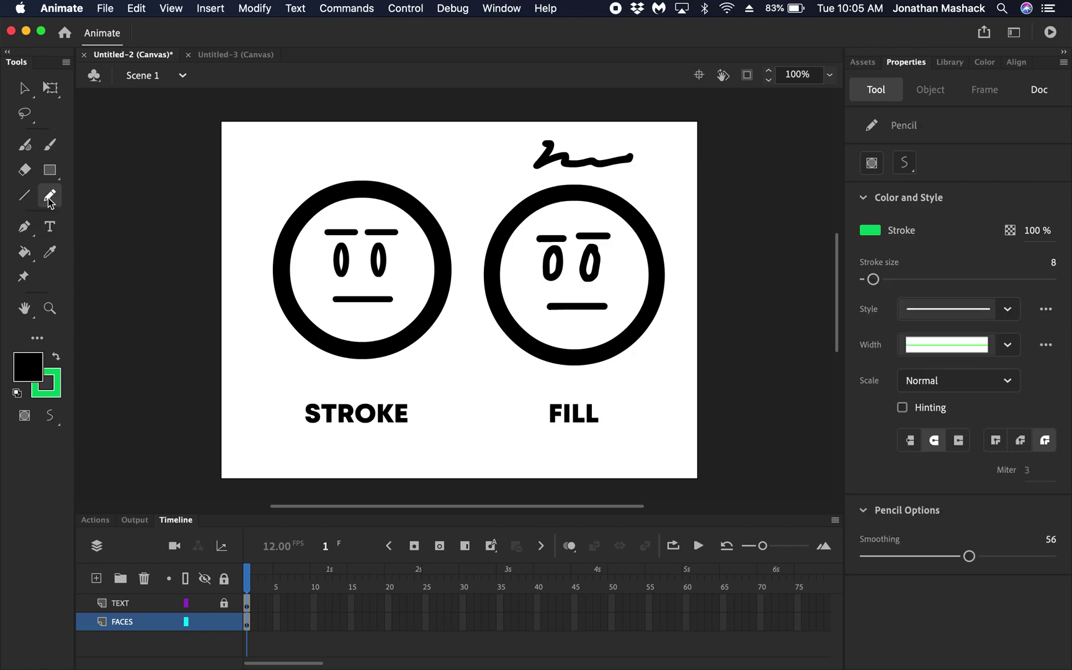
left_click_drag(329, 138, 398, 155)
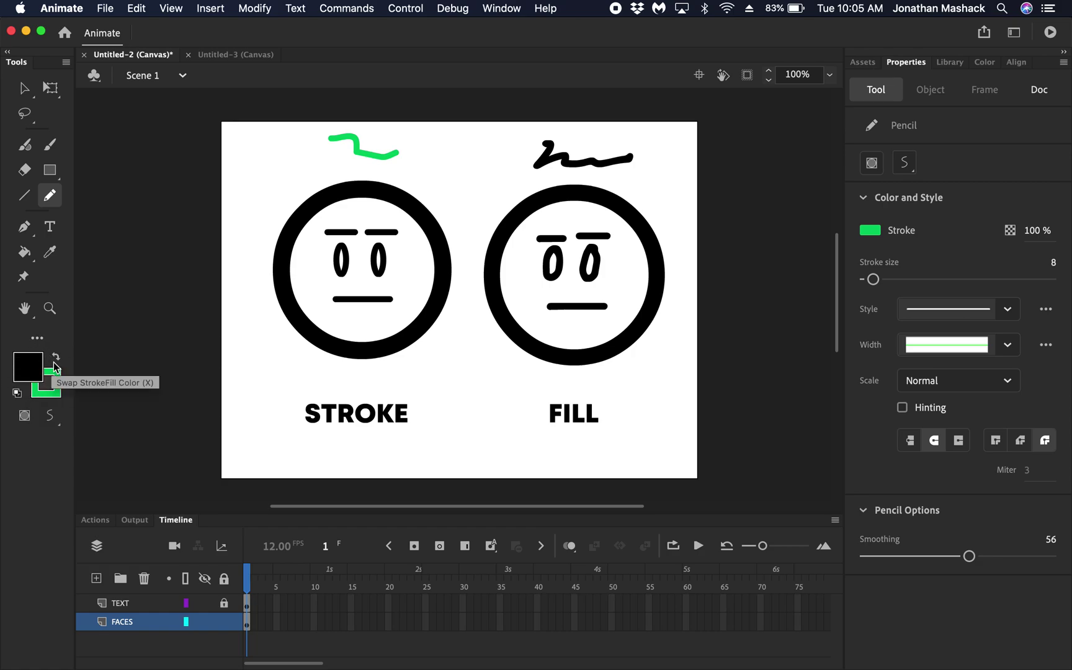
- Set the fill colour to light grey #BDBDBD and draw a green diagonal line at the stage's upper-left corner
left_click(60, 380)
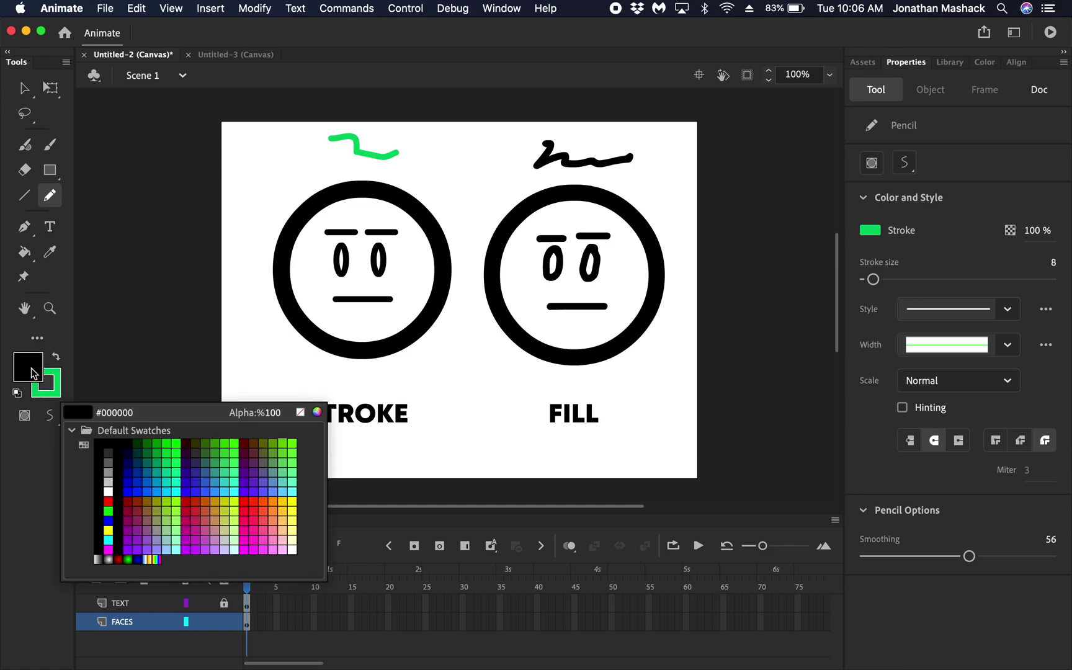
left_click(49, 144)
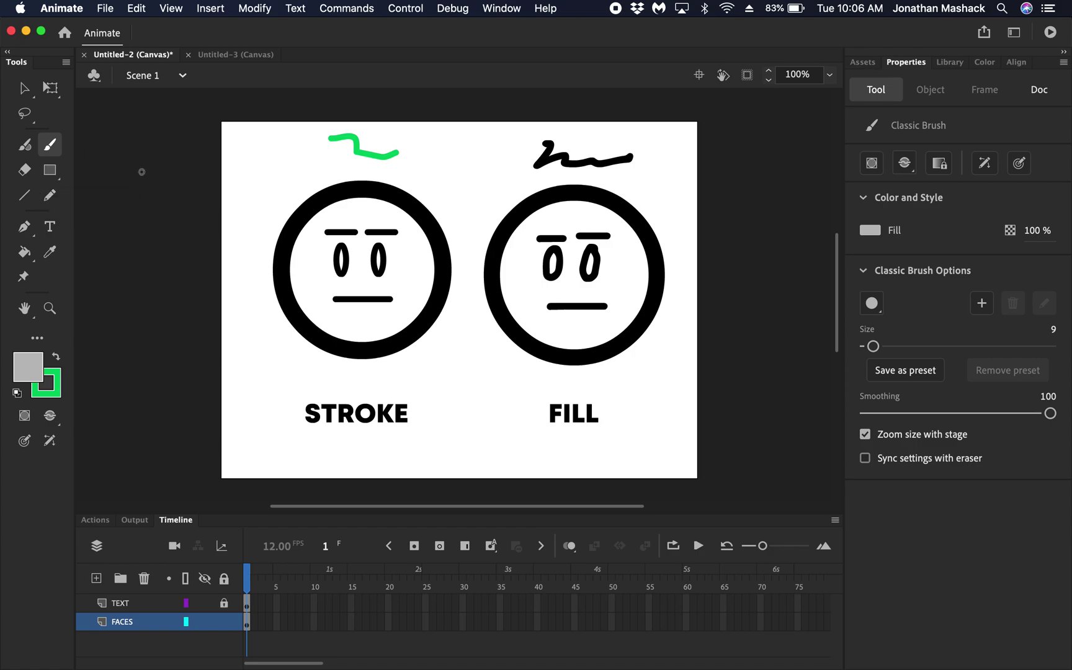
left_click(25, 196)
left_click_drag(286, 150, 219, 197)
- Draw a grey-filled rectangle with a green stroke, about 138 x 226 px, across the stage's left edge
left_click_drag(51, 179, 141, 170)
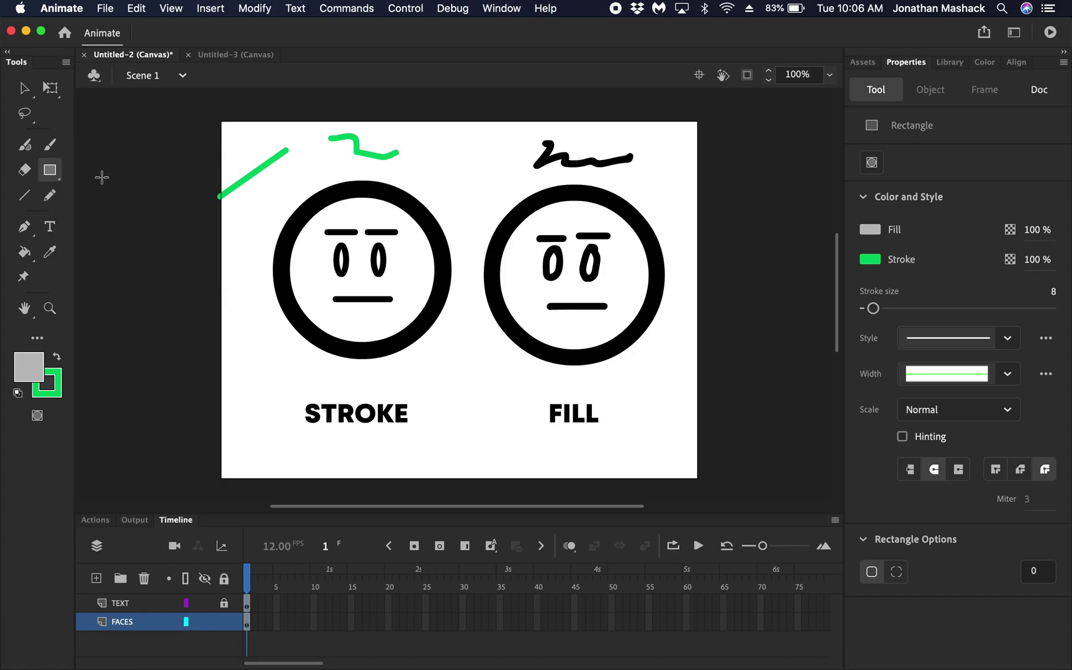
left_click_drag(146, 215, 251, 385)
key("v")
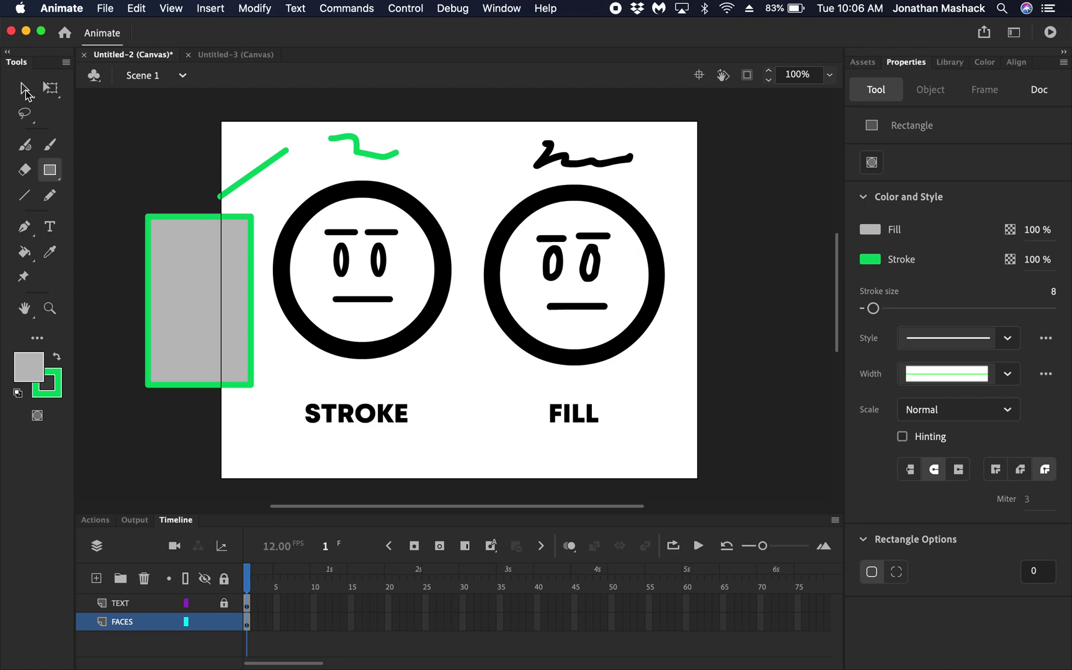
- Change only the rectangle's grey fill to black, keeping the green outline
left_click(189, 259)
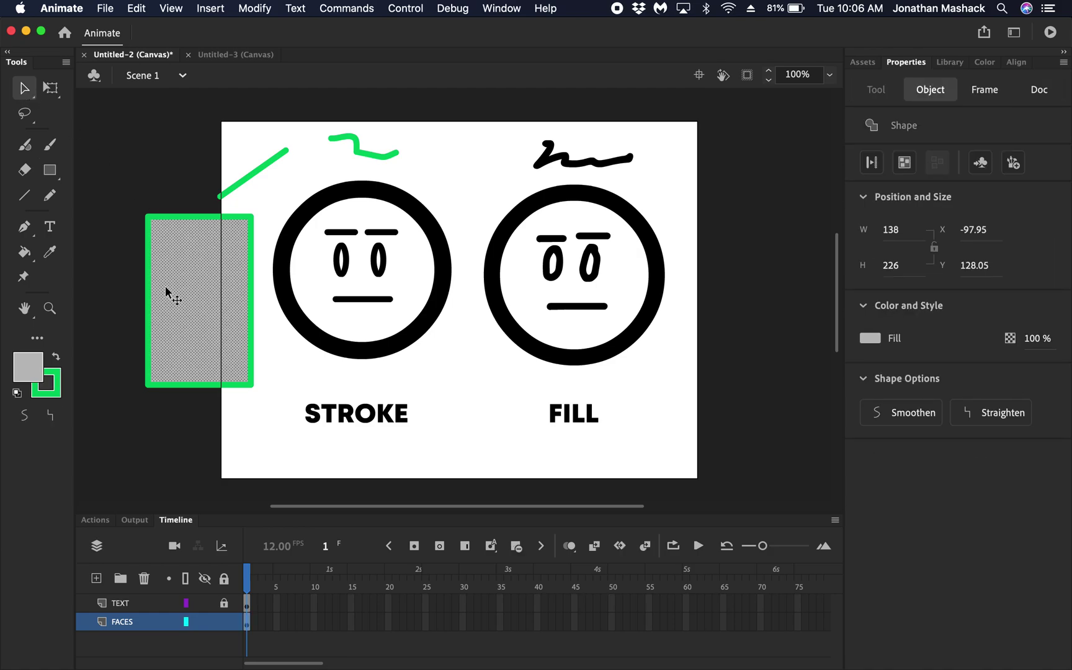
left_click(19, 369)
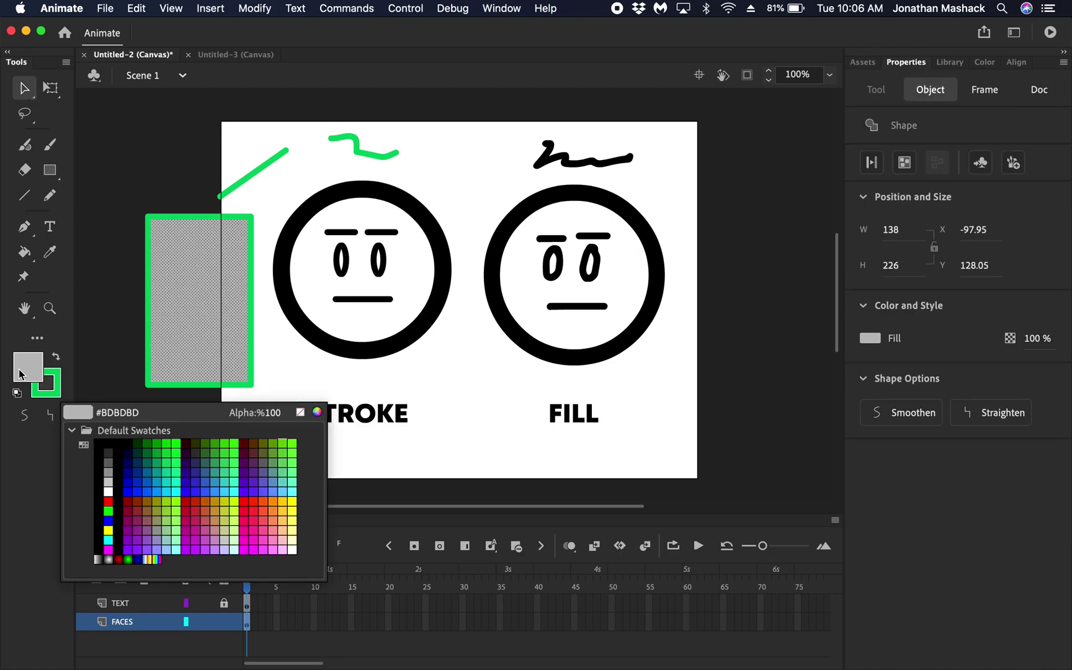
left_click(108, 443)
left_click(114, 314)
left_click(207, 280)
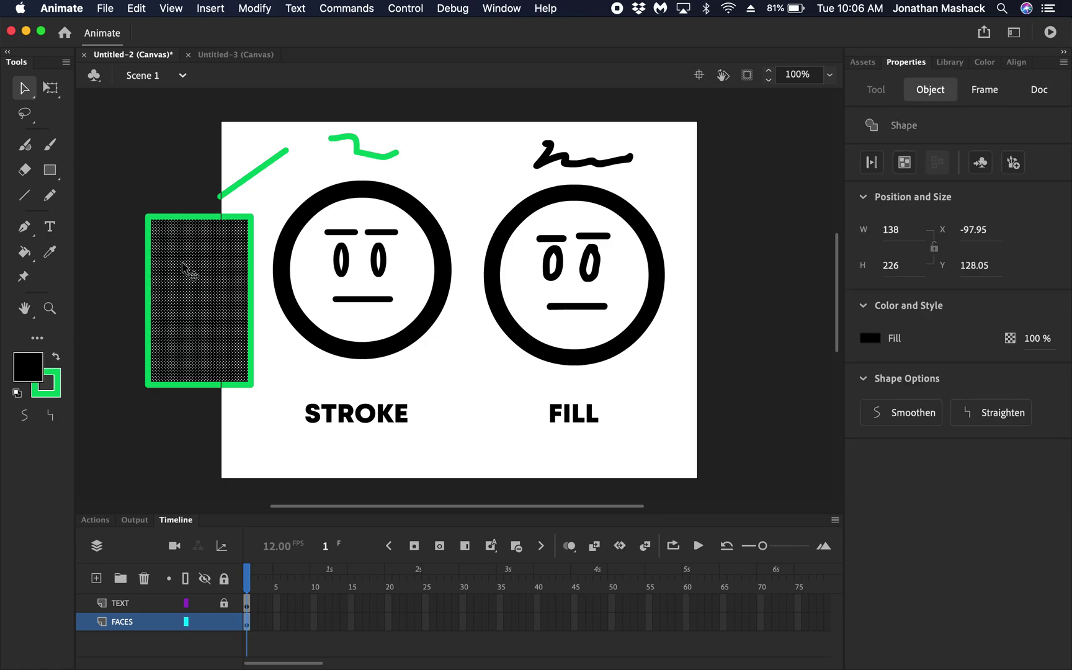
- Separate the black fill from its outline by moving it across the stage's right edge, to about X 606, Y 187
mouse_move(185, 259)
left_mouse_down()
mouse_move(238, 261)
mouse_move(112, 163)
mouse_move(83, 175)
mouse_move(407, 282)
mouse_move(709, 307)
left_mouse_up()
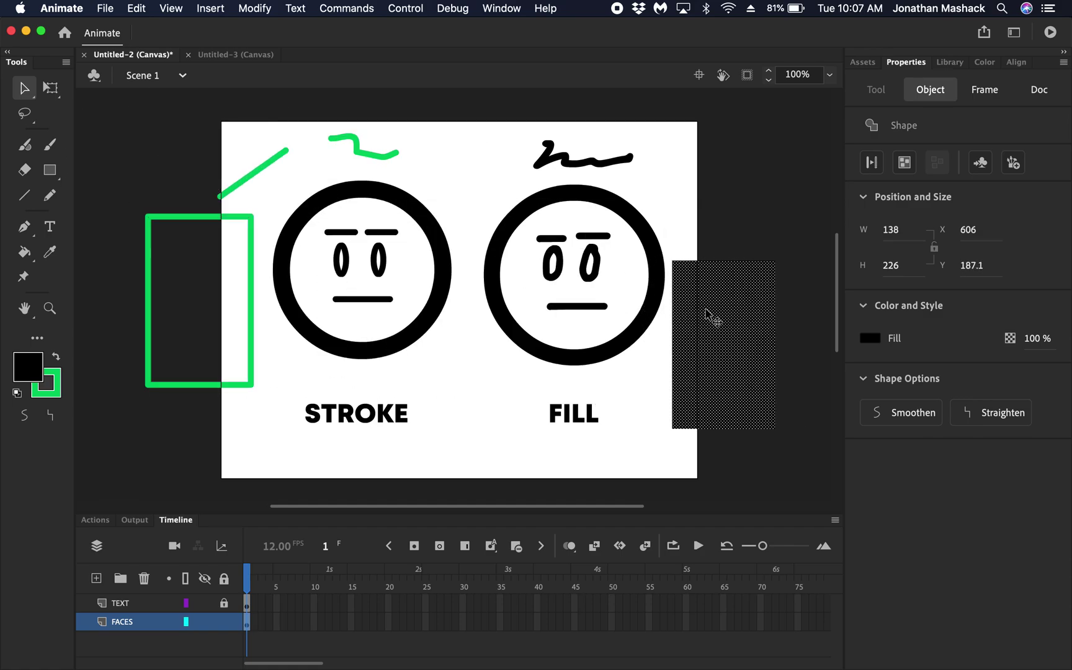
left_click(724, 238)
left_click(696, 318)
- Select the entire green rectangle outline, move it off the stage to the left, and delete it
left_click(251, 385)
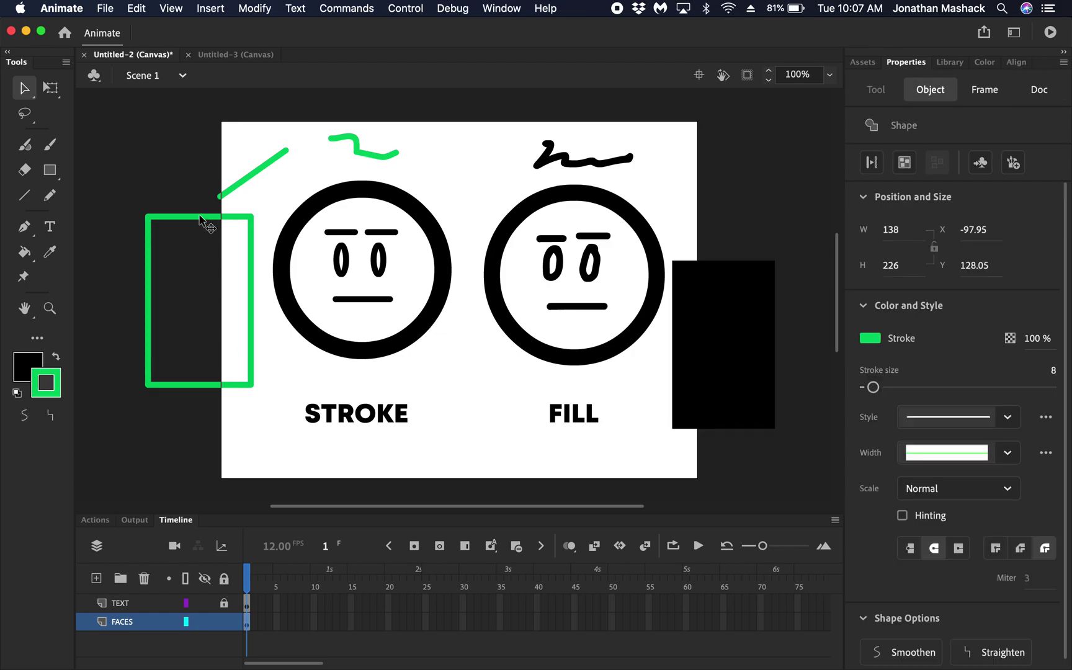
left_click_drag(197, 215, 160, 216)
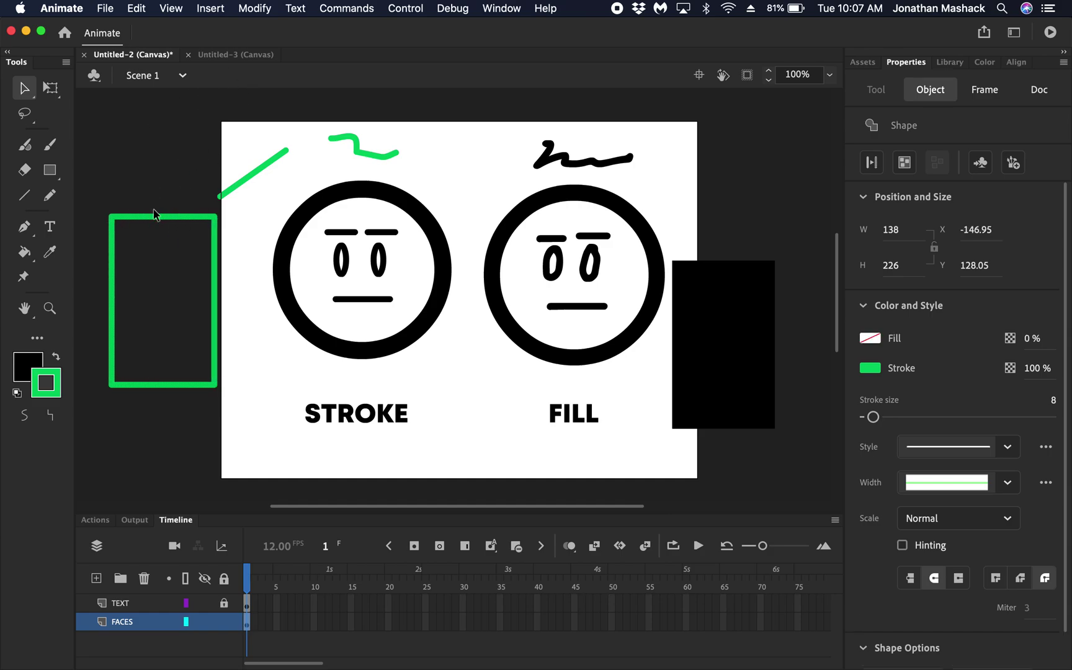
key("Delete")
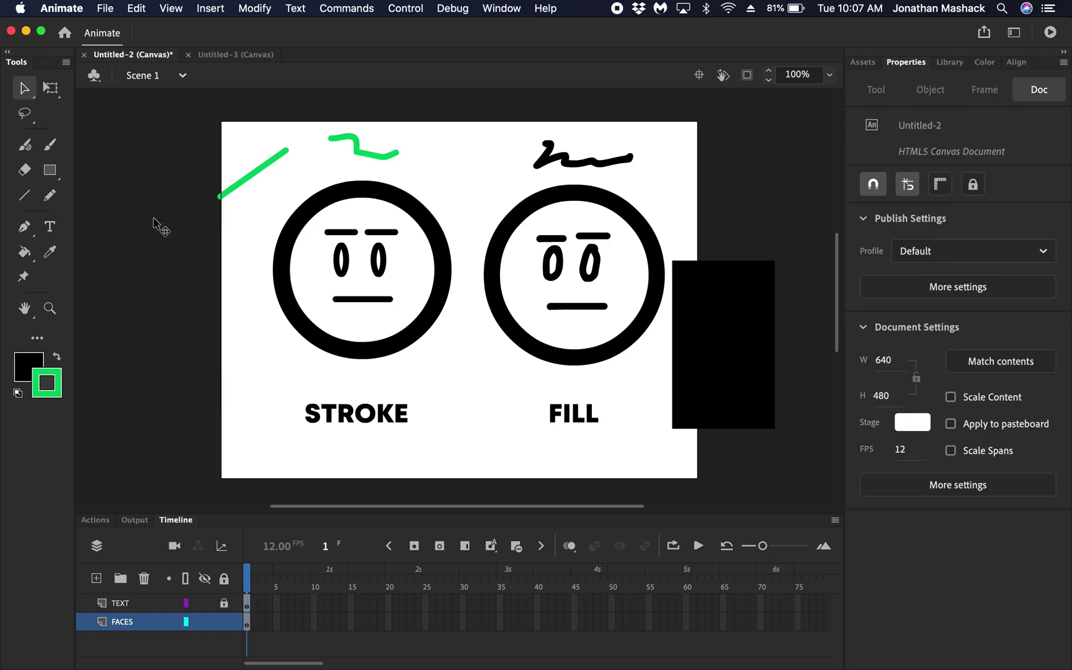
- Delete the green straight line, the green squiggle, the black squiggle and the black rectangle, leaving only the two faces and their labels
left_click(244, 179)
key("Delete")
left_click(368, 161)
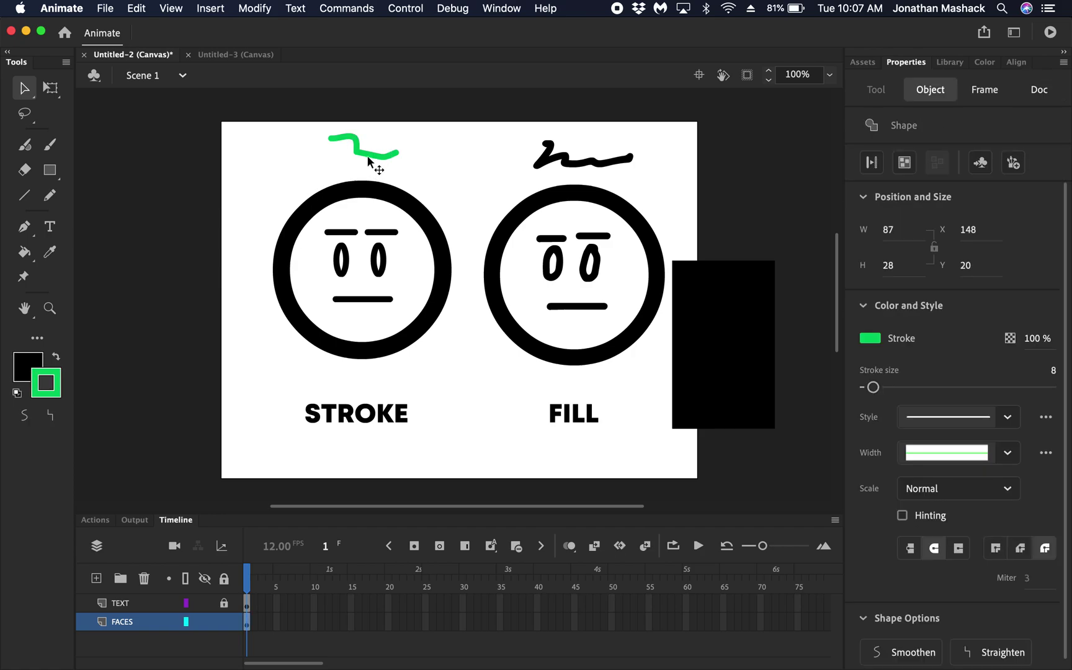
key("Delete")
left_click(569, 164)
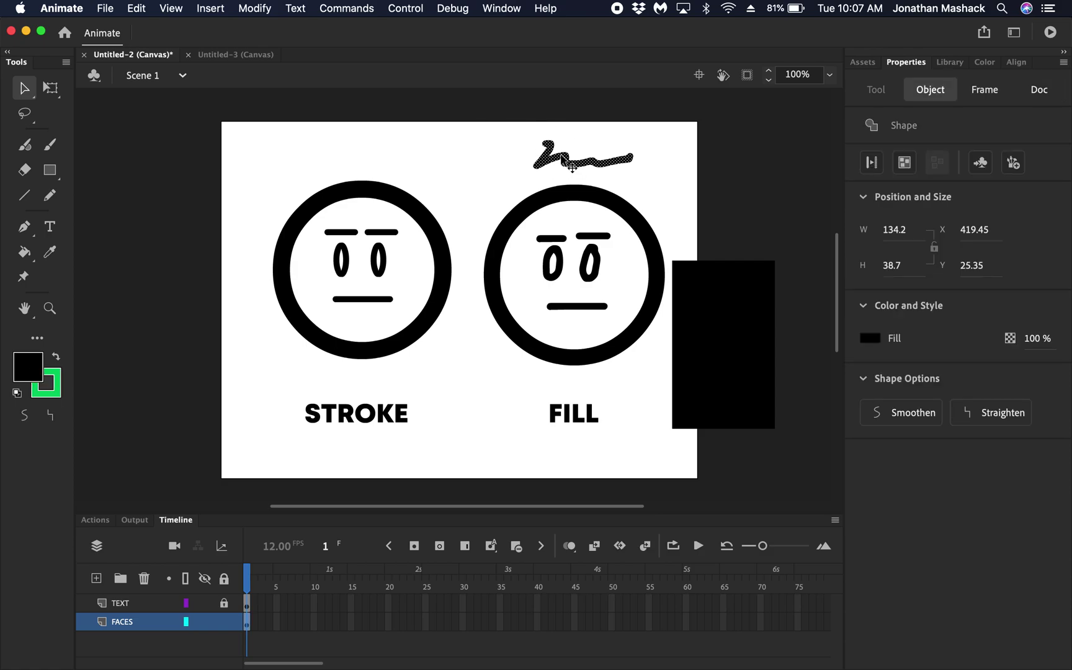
key("Delete")
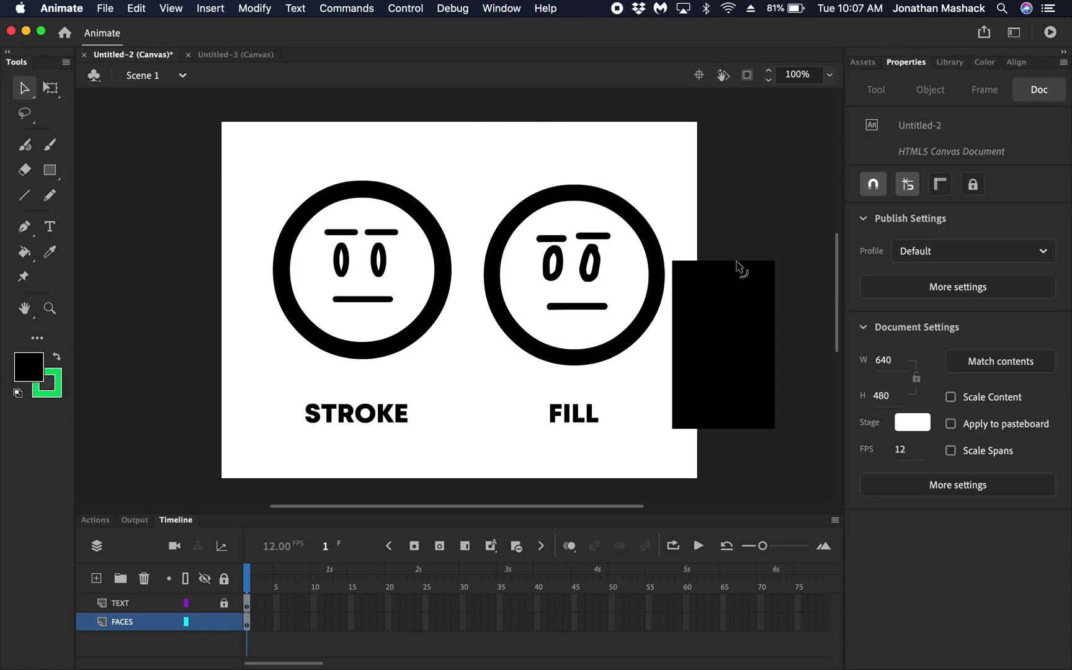
left_click(720, 290)
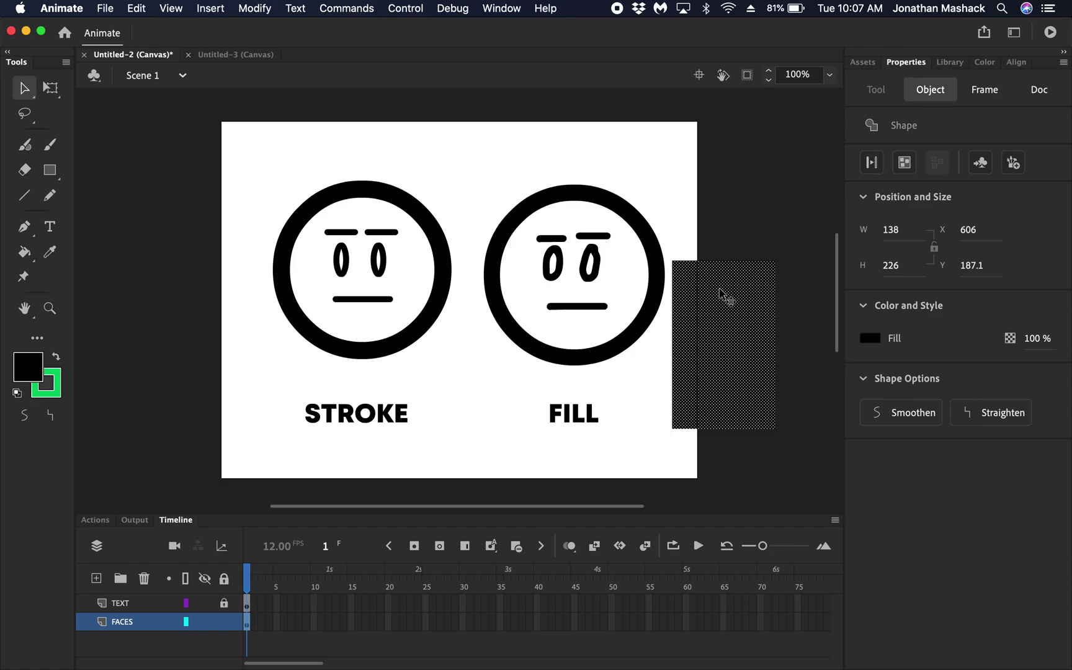
key("Delete")
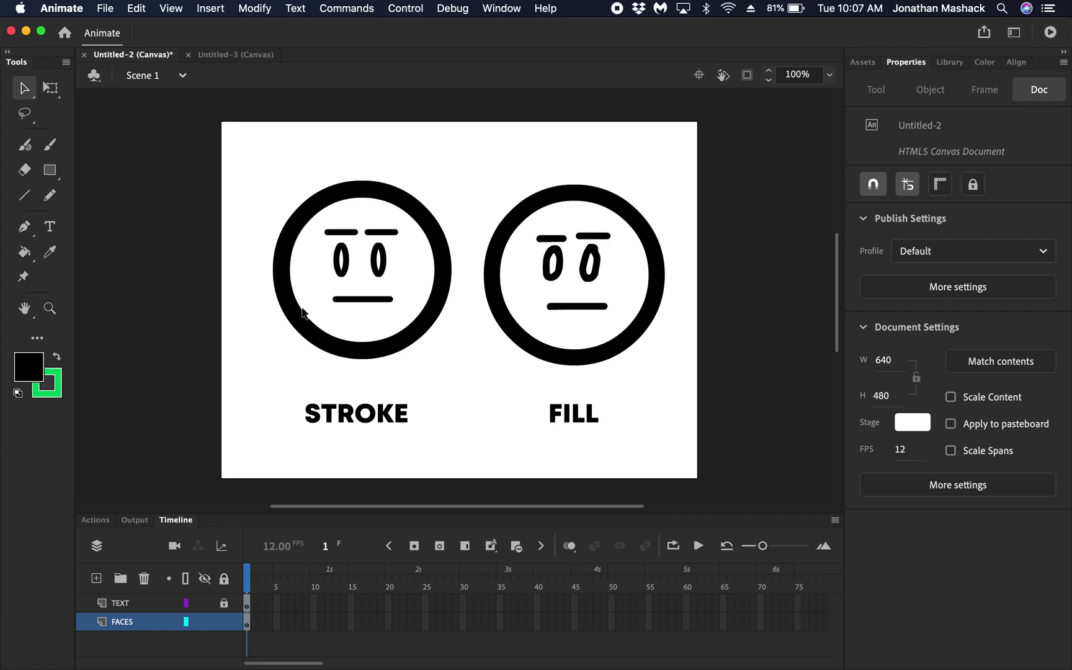
- Reshape the STROKE face's round outline into an egg by bending its left side inward and its upper-right side outward
left_click(282, 261)
mouse_move(282, 261)
left_mouse_down()
mouse_move(256, 256)
mouse_move(294, 282)
left_mouse_up()
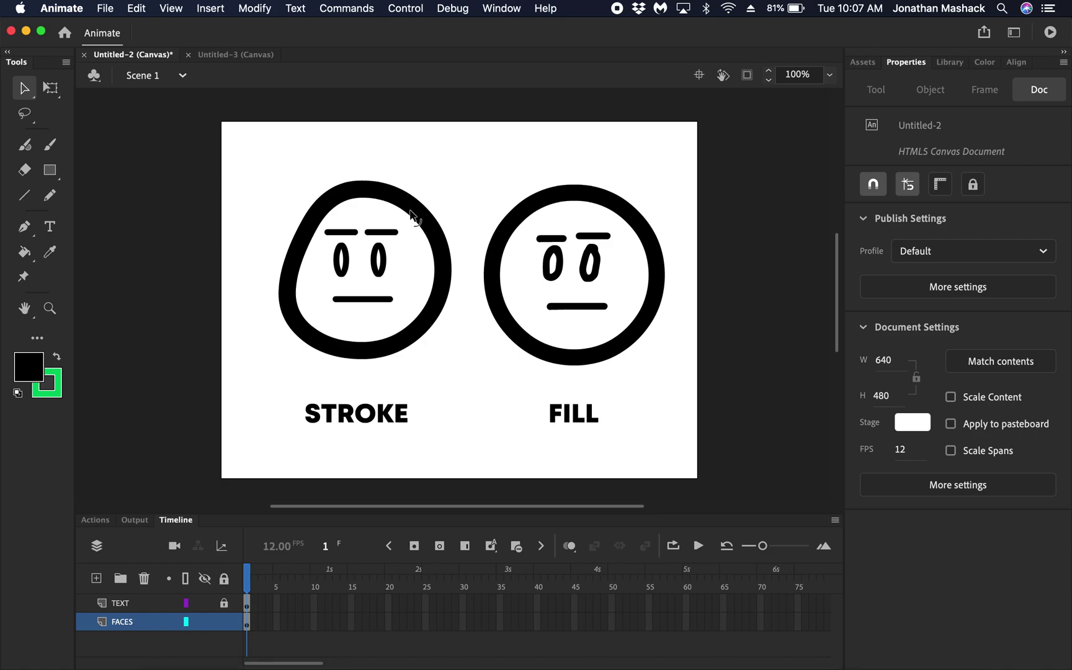
left_click_drag(411, 214, 405, 207)
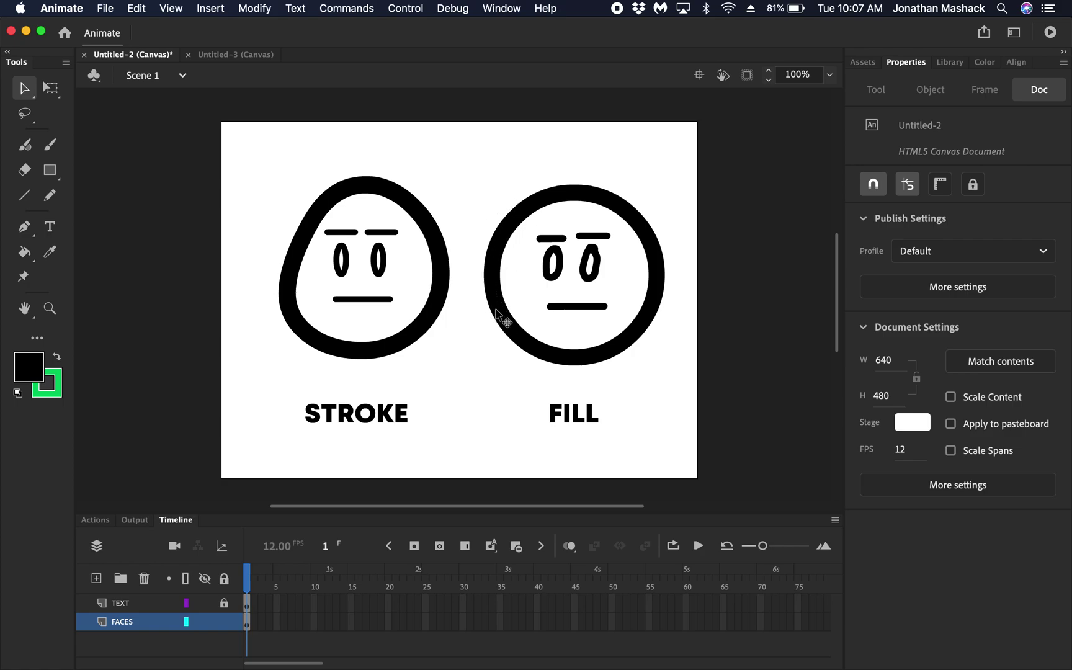
- Pull slightly on the edge of the FILL face's outline and bulge the lower edge of its mouth
left_click_drag(498, 277, 510, 242)
mouse_move(576, 320)
left_mouse_down()
mouse_move(576, 329)
mouse_move(577, 313)
left_mouse_up()
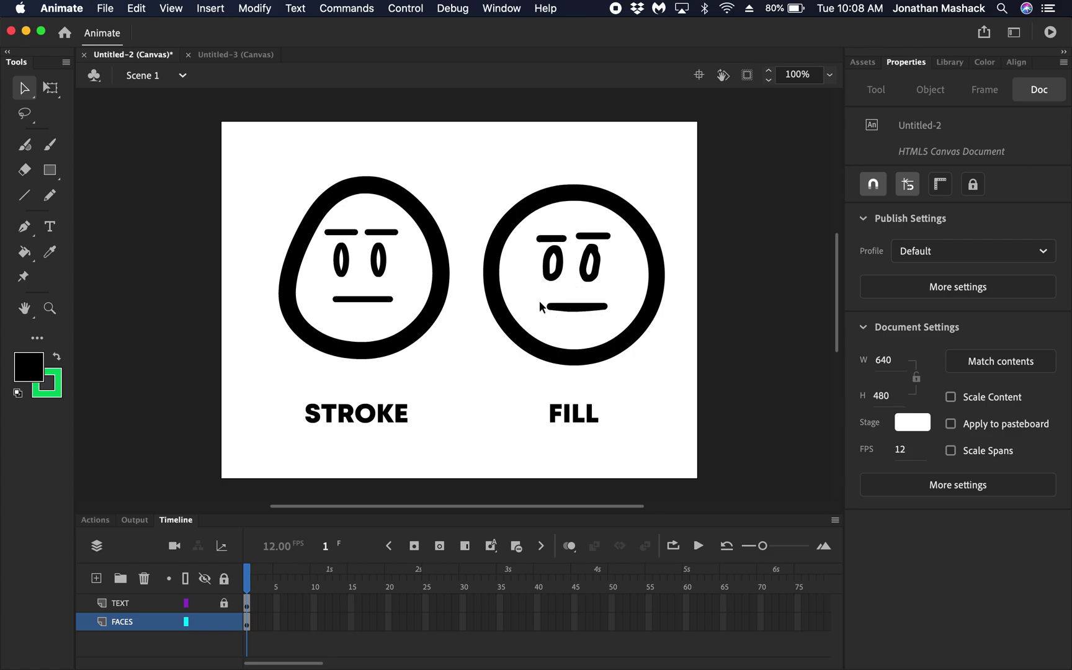
- Bend the STROKE face's mouth into a smile and arch its eyebrows, and bulge the upper edge of the FILL face's left eyebrow
left_click_drag(359, 302, 359, 314)
mouse_move(344, 234)
left_mouse_down()
mouse_move(340, 225)
mouse_move(380, 227)
left_mouse_up()
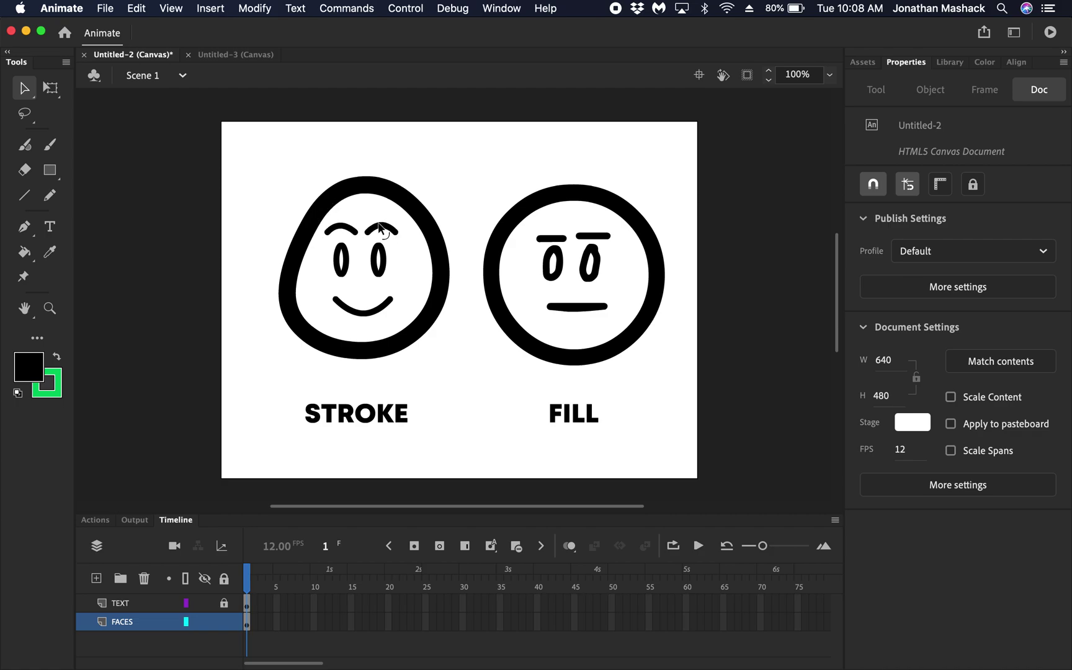
left_click(555, 236)
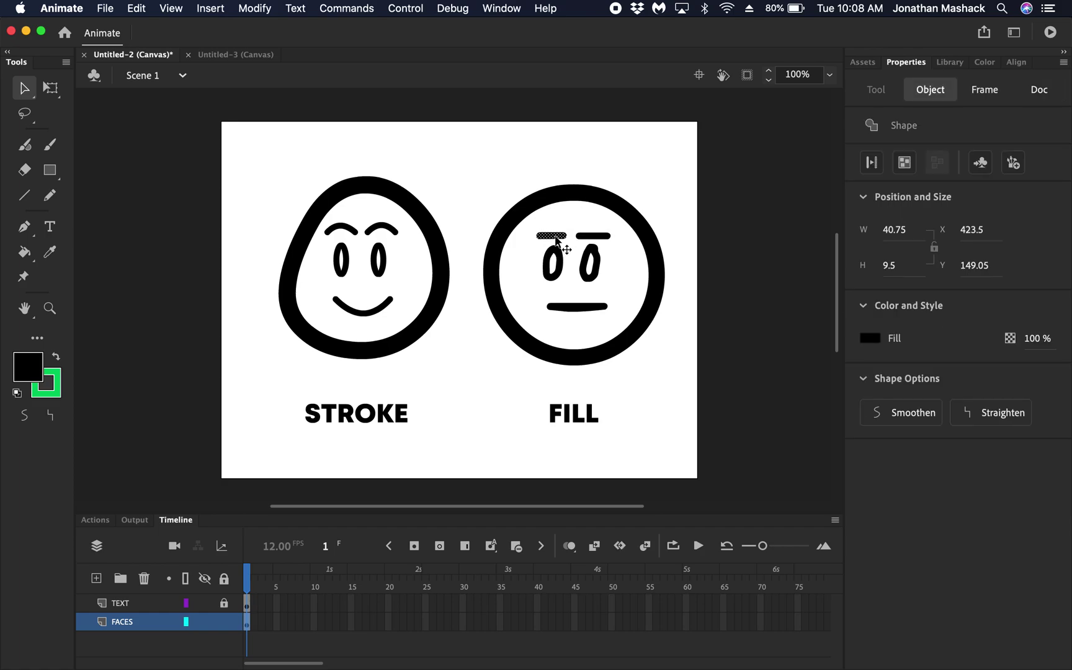
left_click(558, 227)
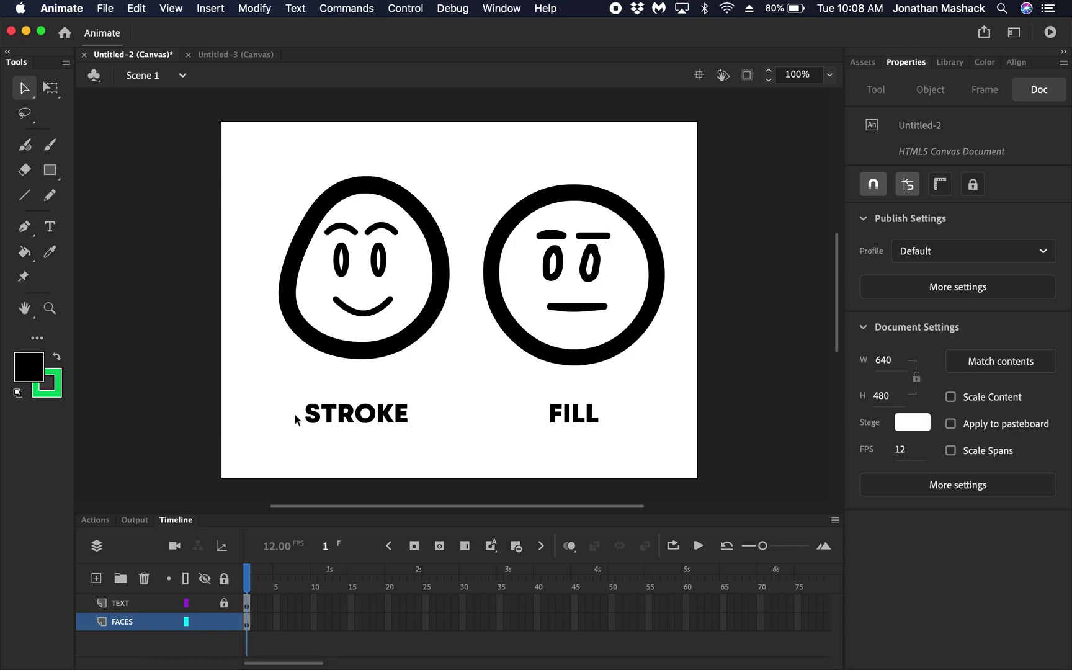
- Insert a keyframe at frame 2 of the FACES layer and deselect its artwork
left_click(255, 622)
right_click(257, 624)
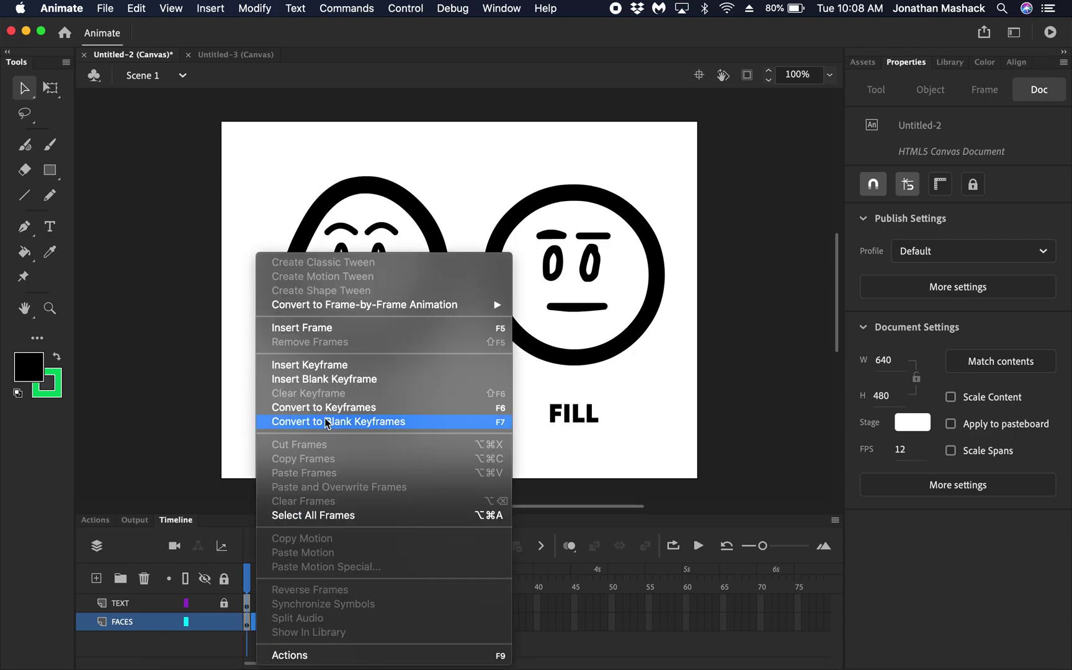
left_click(325, 367)
key("super+a")
left_click(385, 405)
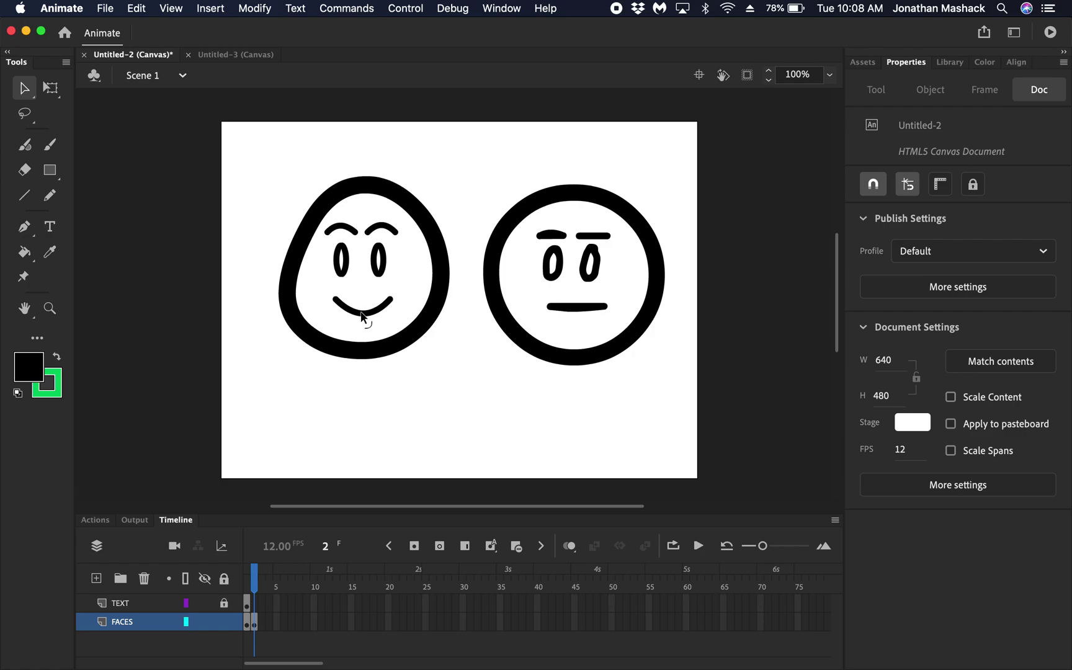
- On frame 2, nudge the STROKE face's smile about 10 px left, to X 144.05
left_click(363, 315)
key("Left")
key("Left")
key("Left")
key("Left")
key("Left")
key("Left")
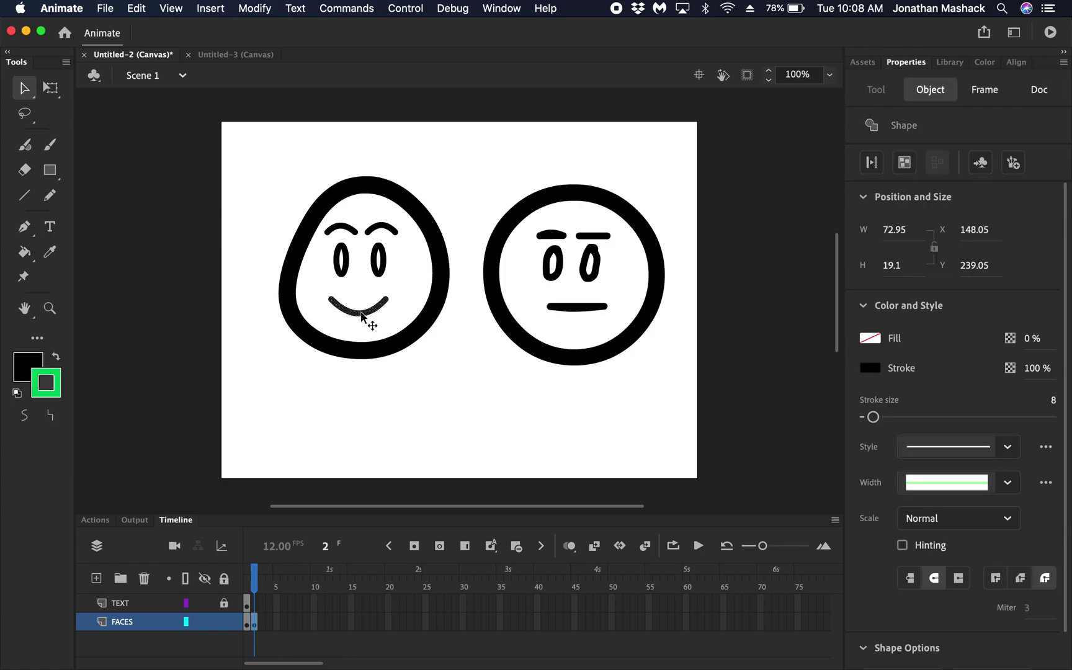
key("Left")
key("Left")
key("Left")
key("Left")
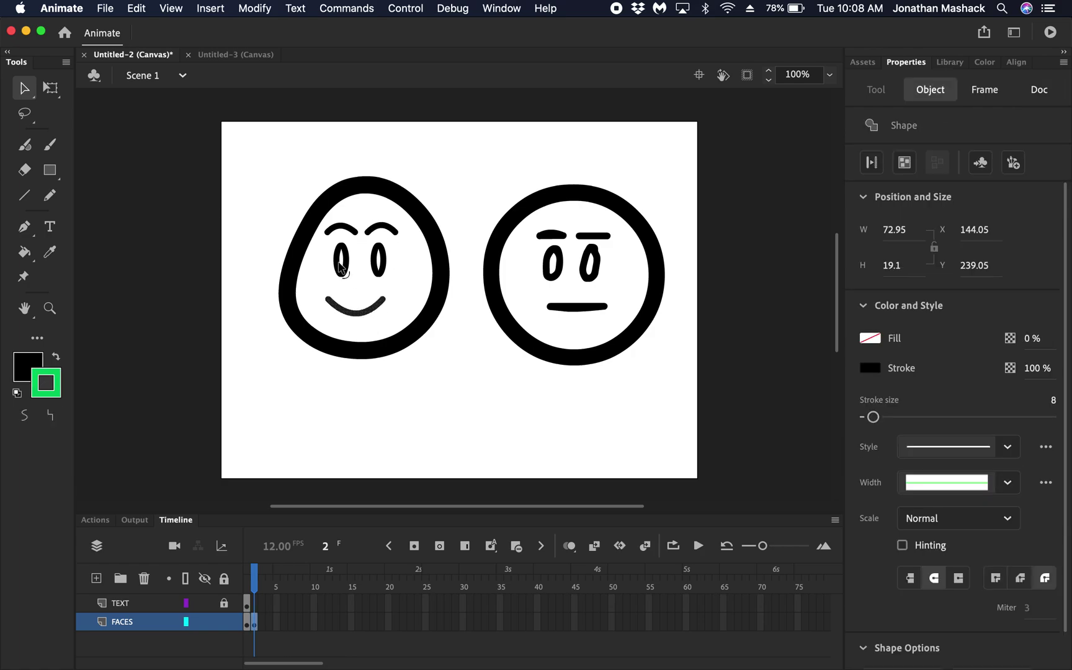
- Select both eyes and both eyebrows of the smiling face, nudge them 6 px left to X 137.05, and preview the motion
left_click(341, 268)
left_click(377, 268, "shift")
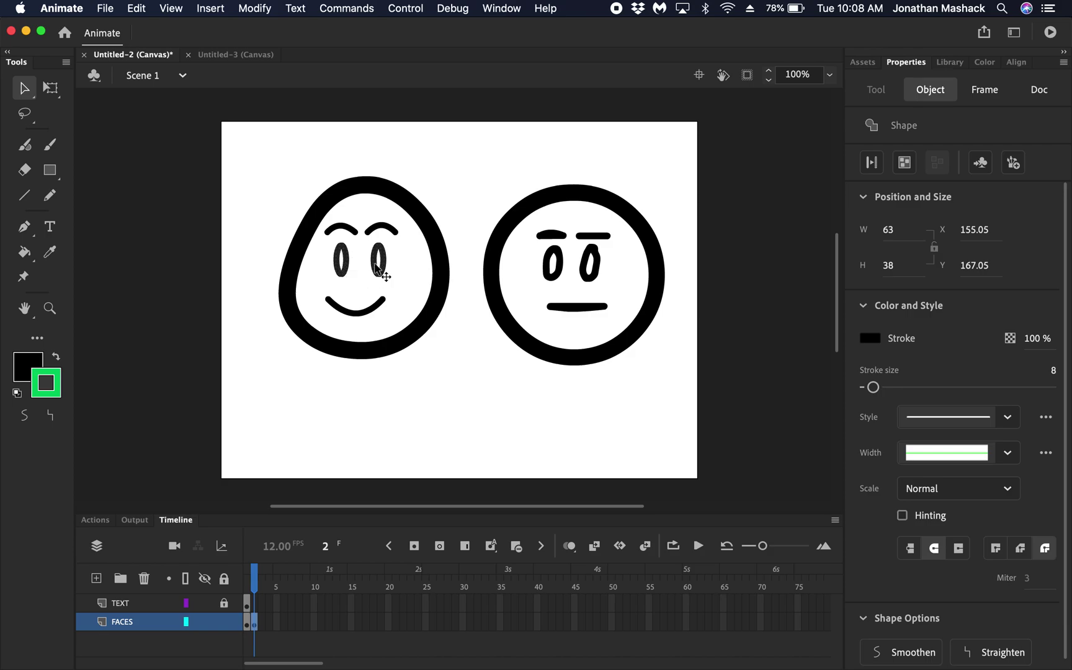
left_click(359, 233, "shift")
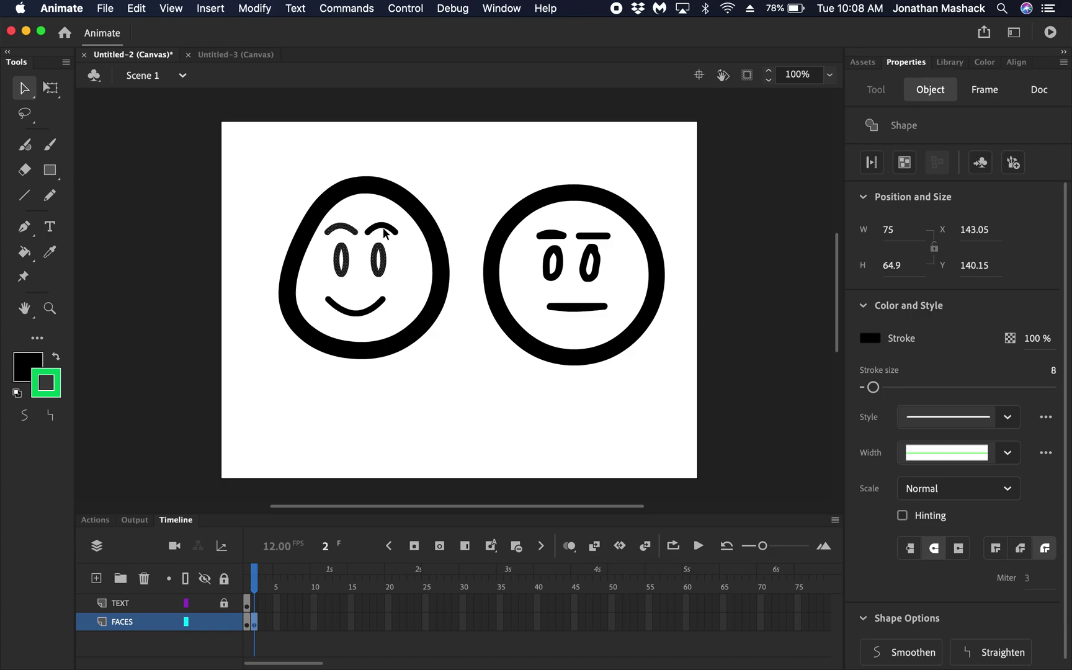
left_click(383, 231, "shift")
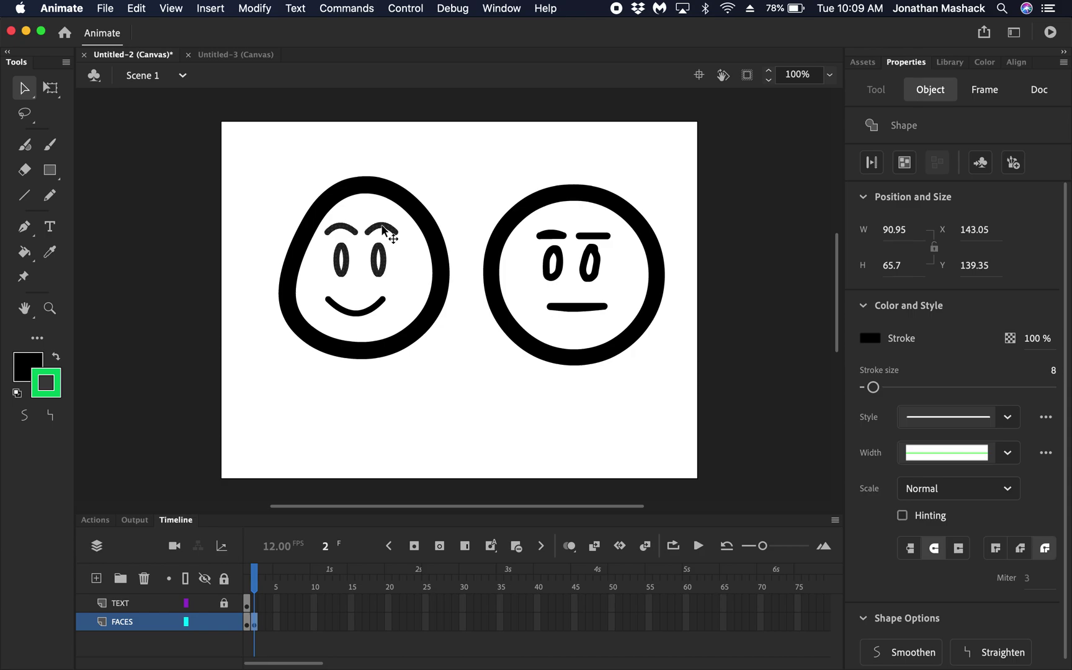
key("Left")
key("Left")
key("Left")
key("Left")
key("Left")
key("Left")
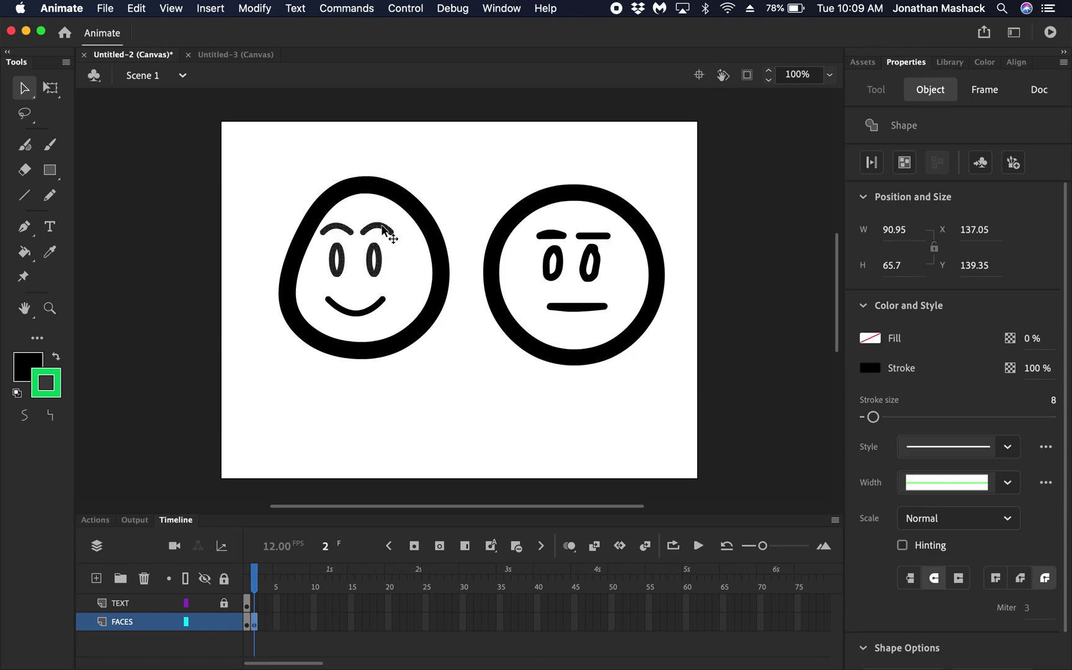
left_click(387, 396)
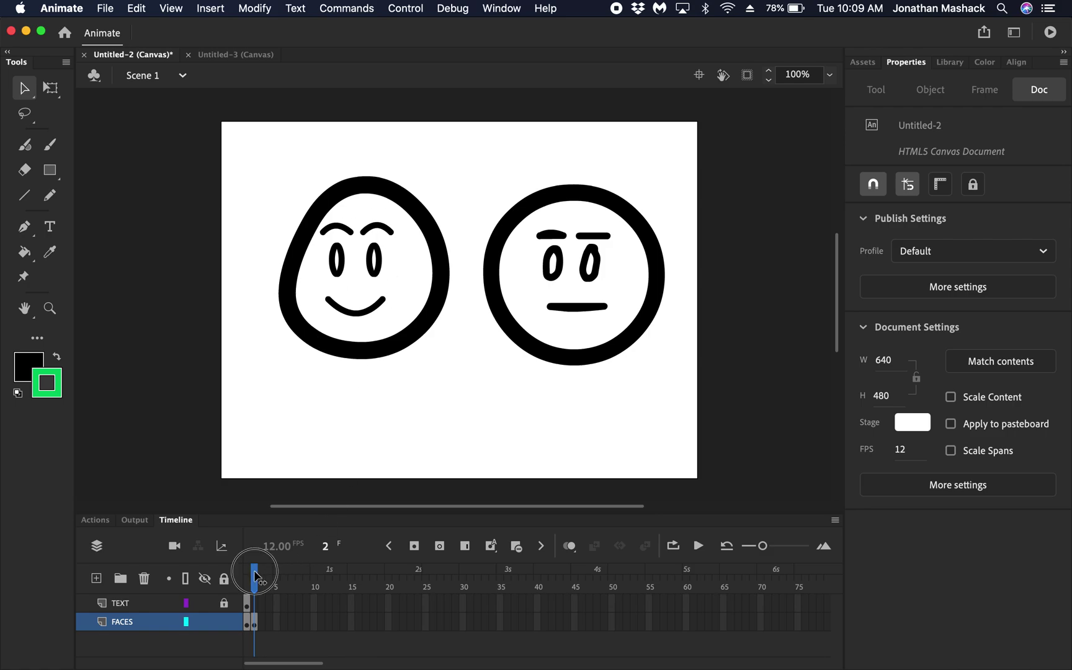
mouse_move(256, 578)
left_mouse_down()
mouse_move(240, 580)
mouse_move(257, 580)
left_mouse_up()
- Reshape the smiling face's outline on frame 2 into a narrower, smoother egg and preview it against frame 1
left_click(433, 252)
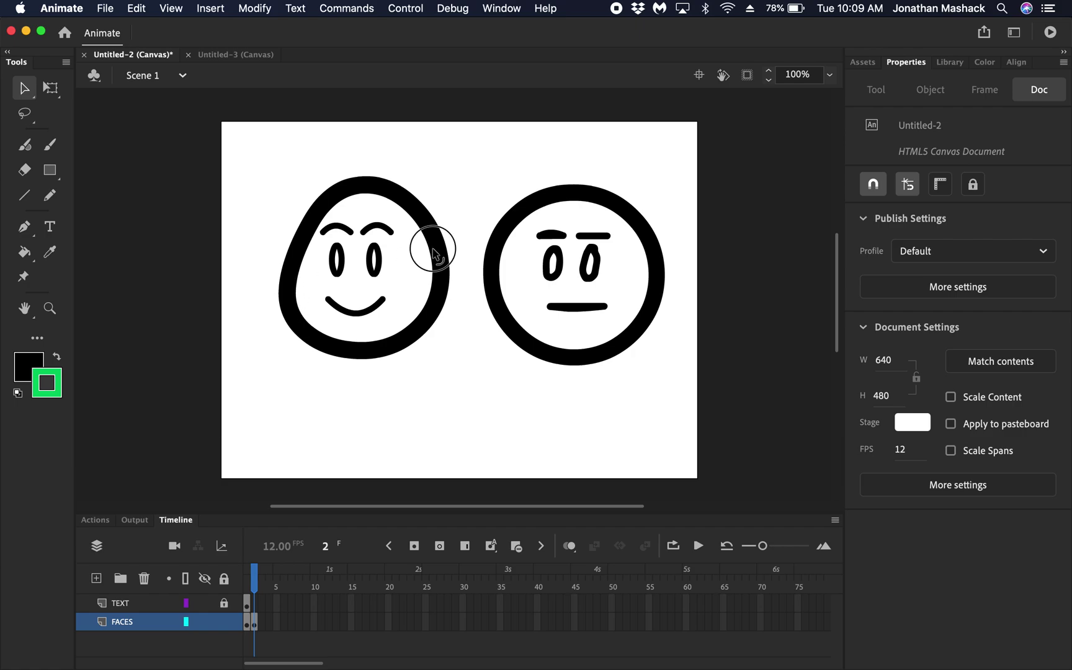
left_click_drag(433, 252, 427, 253)
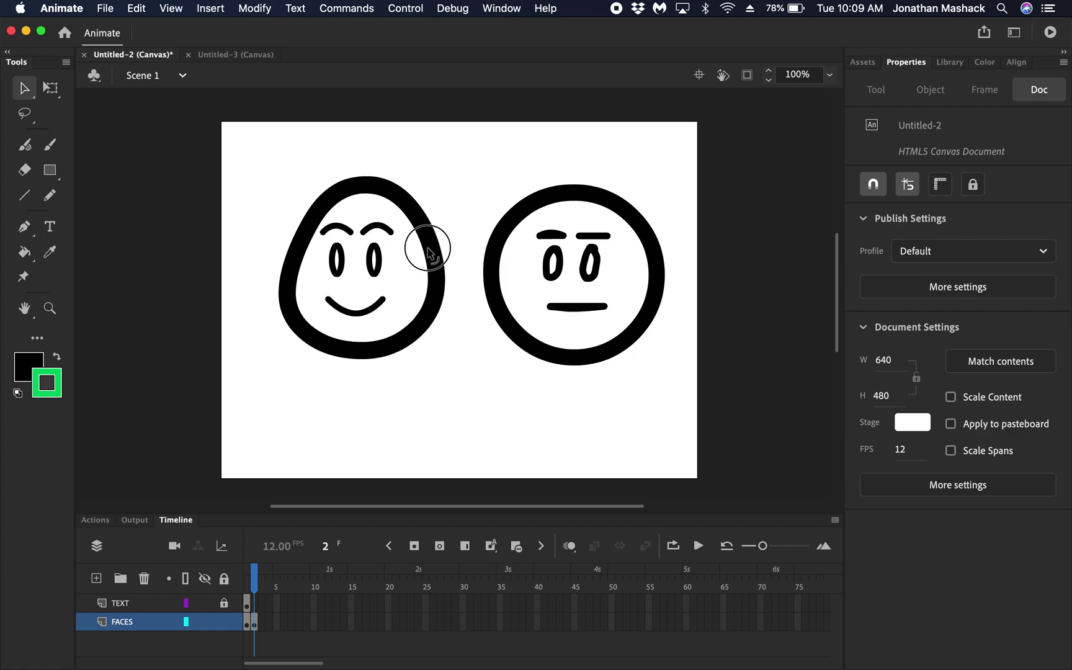
left_click_drag(423, 315, 421, 320)
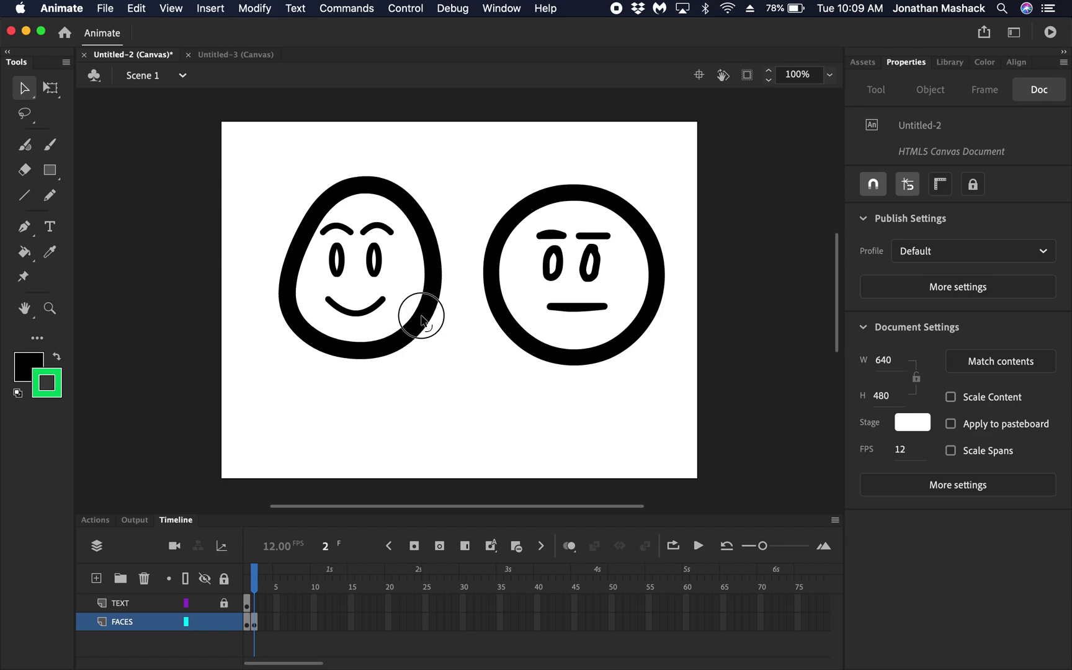
left_click_drag(318, 217, 312, 227)
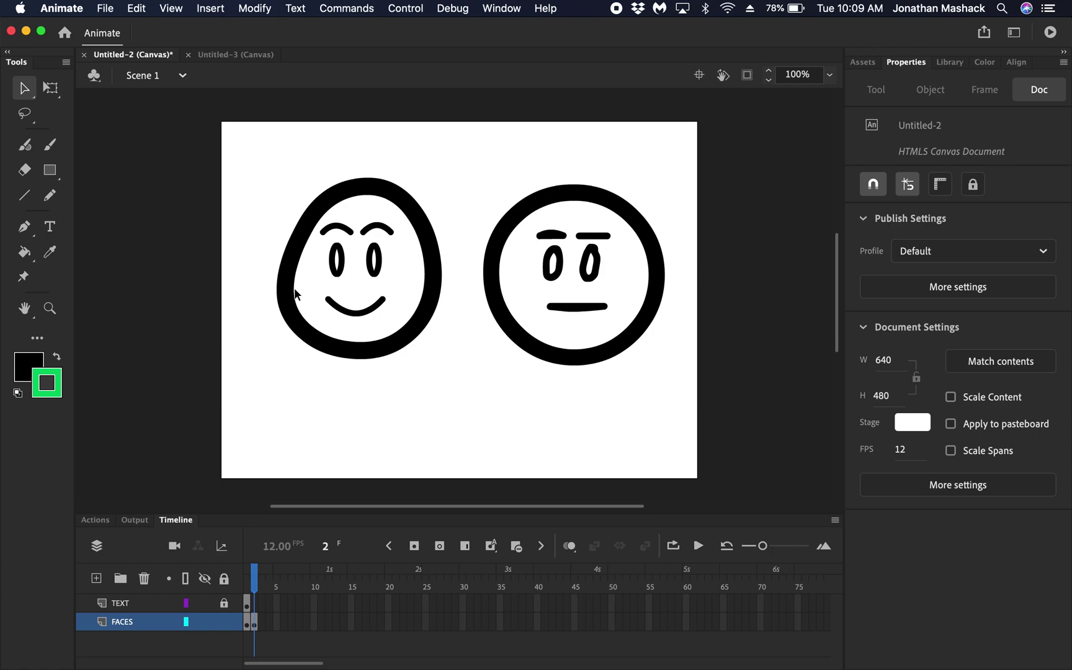
left_click_drag(295, 293, 293, 292)
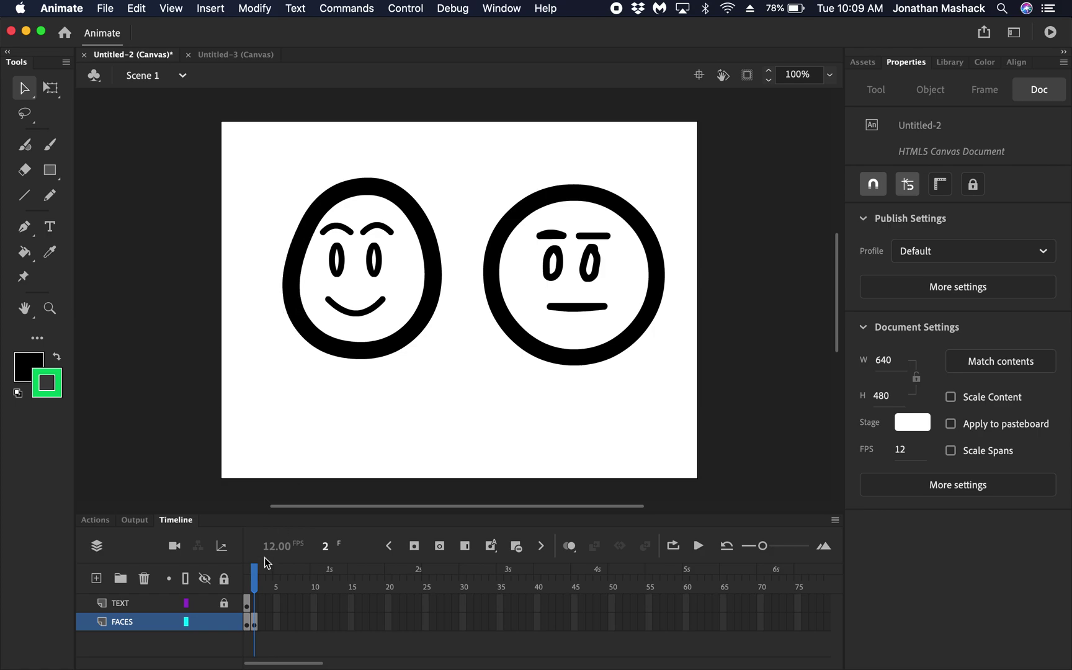
mouse_move(255, 580)
left_mouse_down()
mouse_move(247, 578)
mouse_move(259, 580)
left_mouse_up()
mouse_move(400, 667)
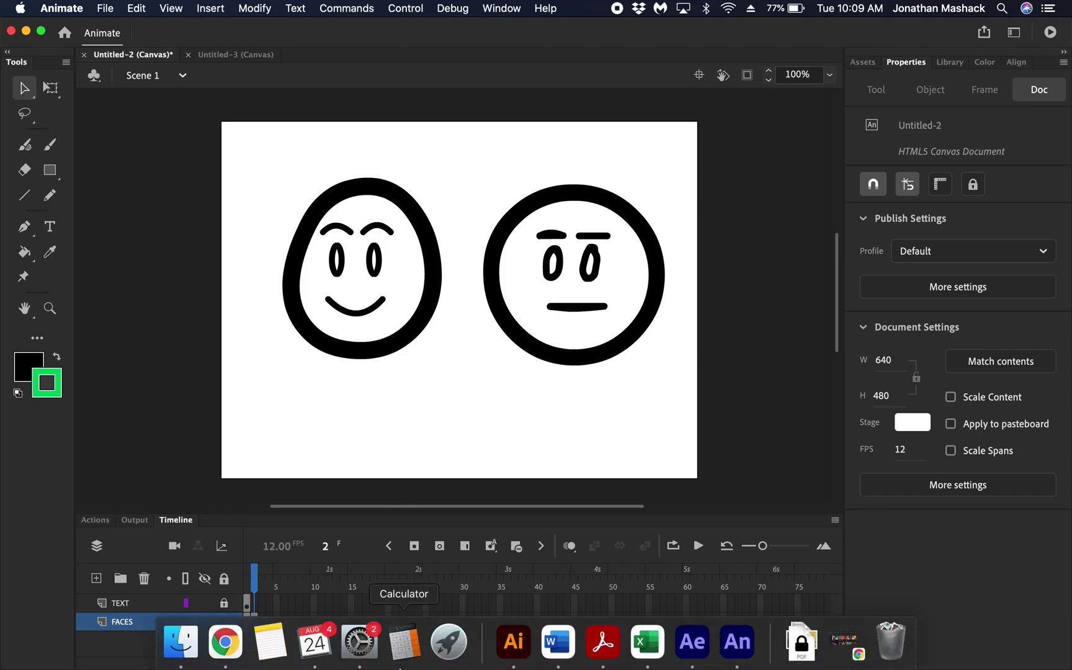